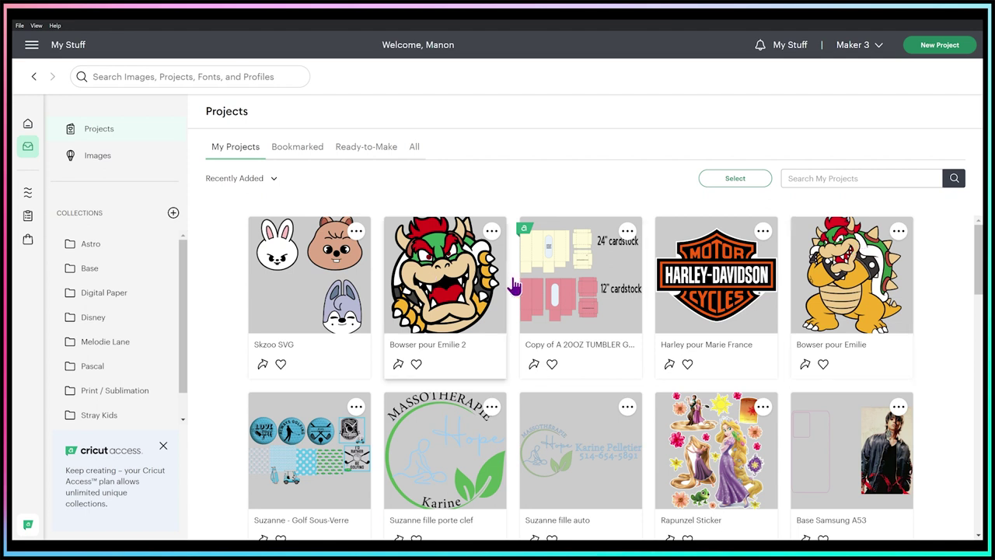
Open the Skzoo SVG project and move the brown quokka head to the empty middle of the canvas
left_click(311, 278)
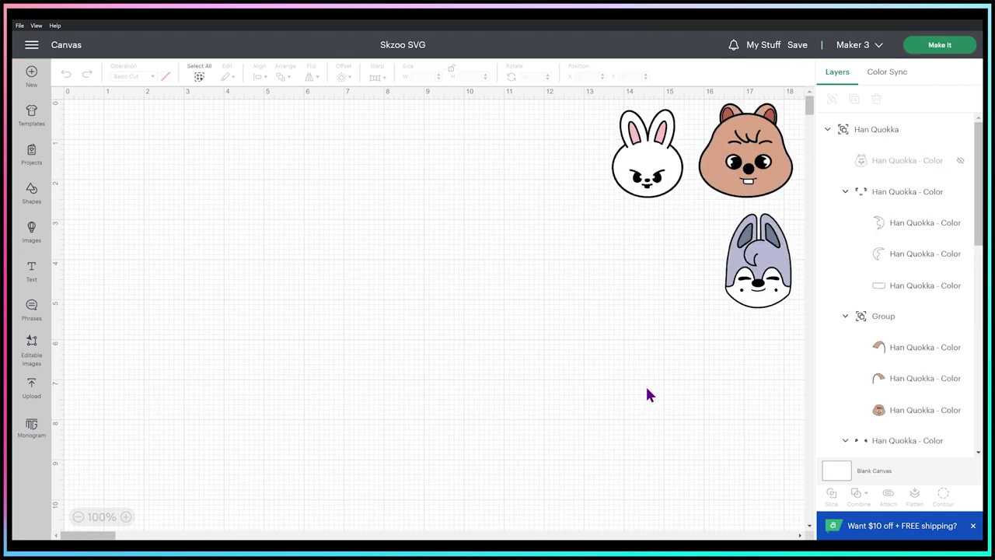
left_click_drag(712, 159, 399, 289)
Hide the LeeBit rabbit group and the Wolf Chan group on the canvas
left_click(640, 161)
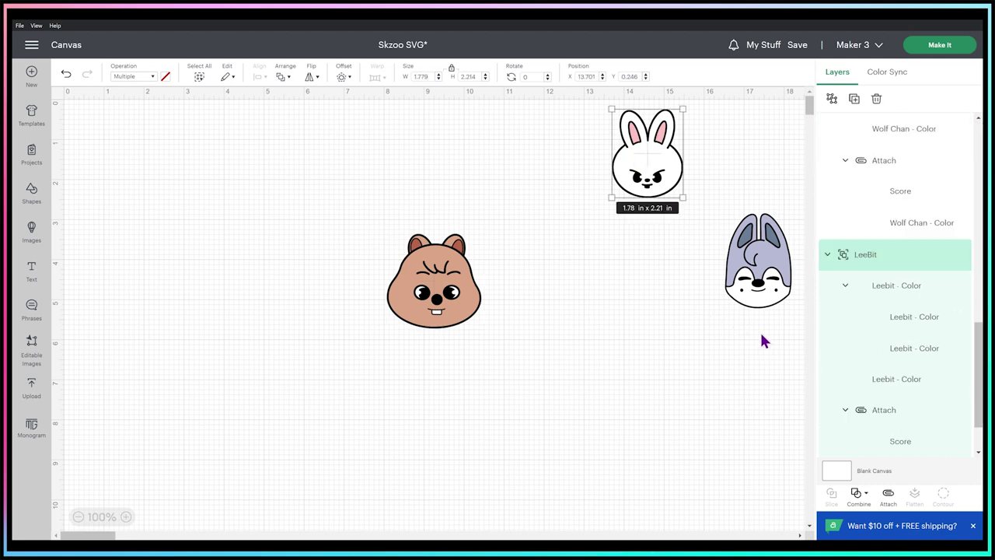
left_click(959, 254)
left_click(764, 276)
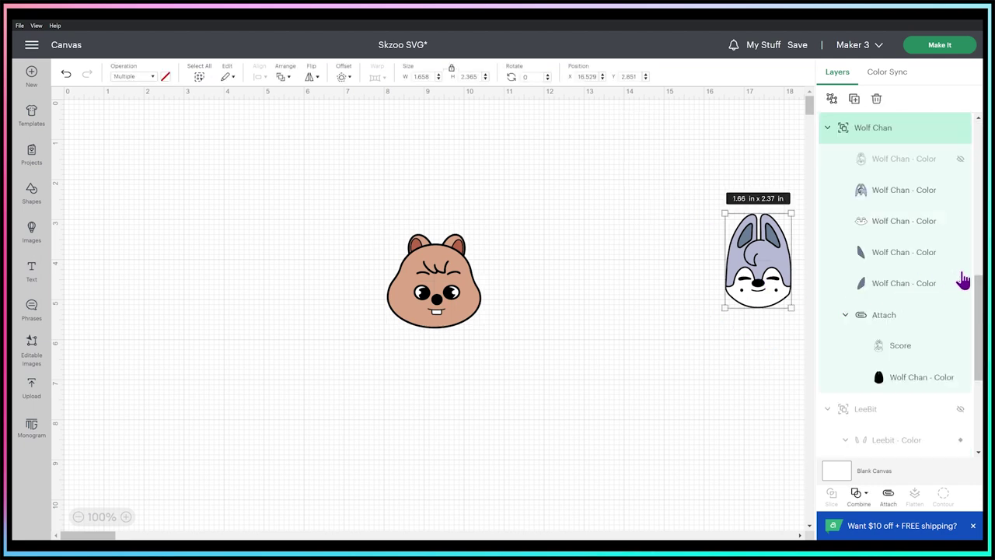
left_click(960, 127)
Set the whole quokka design's width to 11.5 in with proportions locked and move it up and to the left
left_click_drag(311, 188, 485, 354)
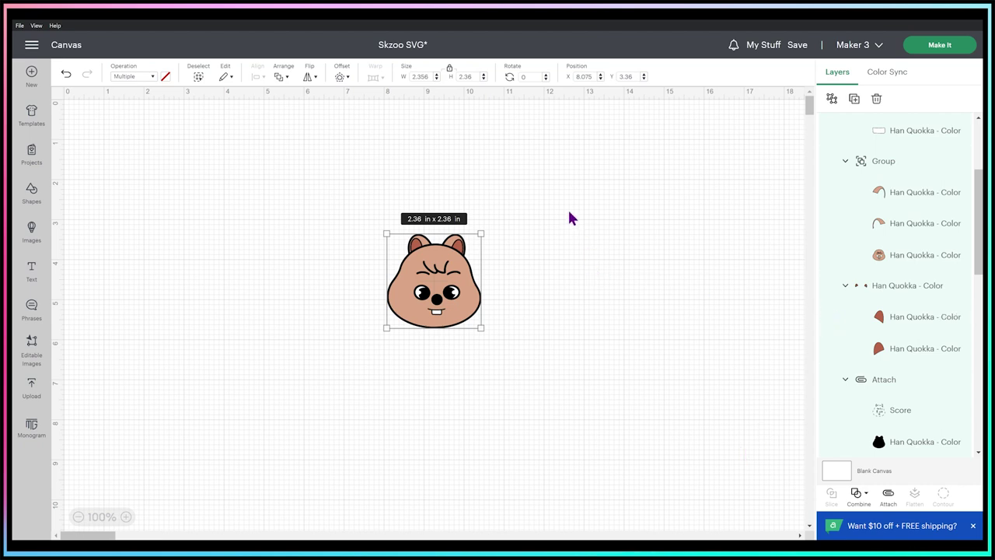
left_click(420, 77)
key("Return")
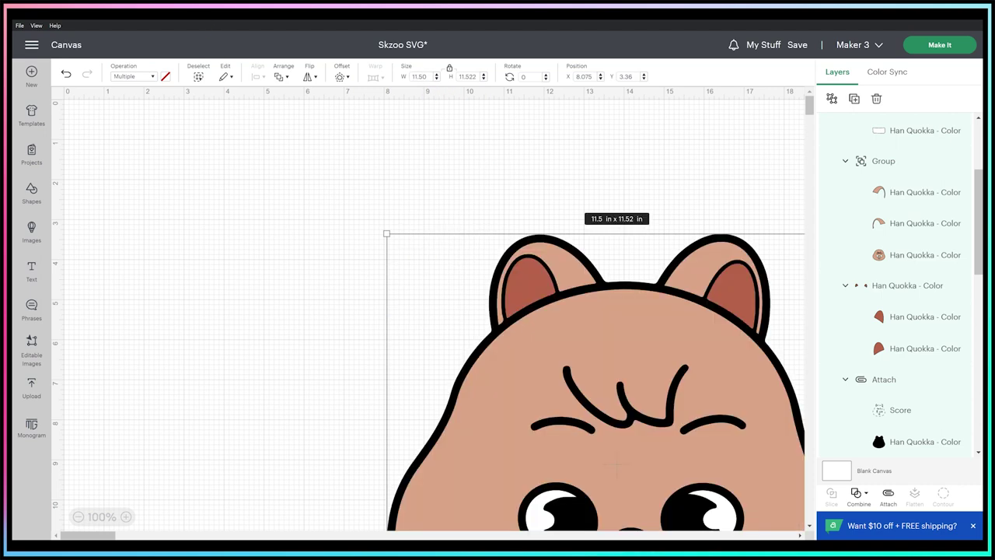
left_click_drag(652, 380, 484, 258)
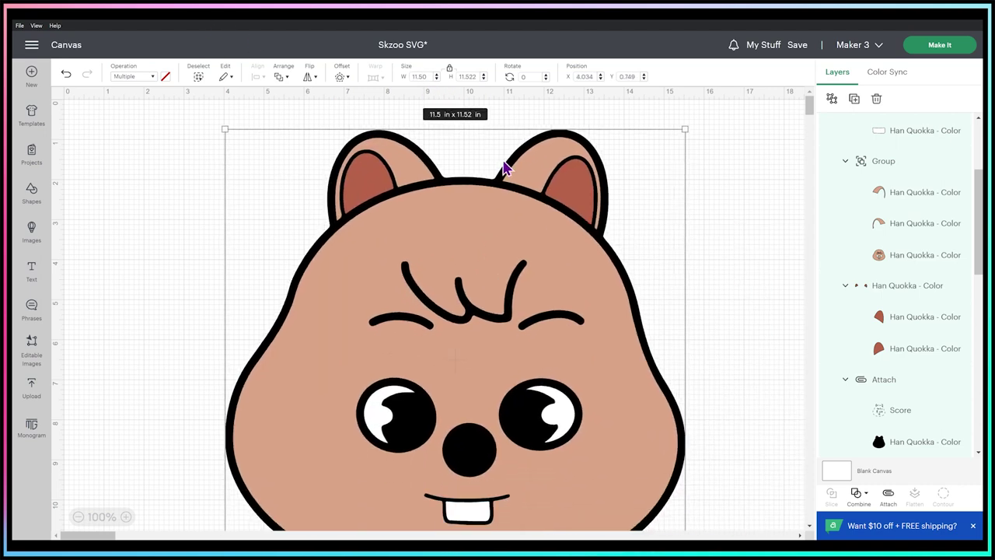
Set the quokka design's height to 11.5 in and move it to X 3.825, Y 0
left_click(482, 80)
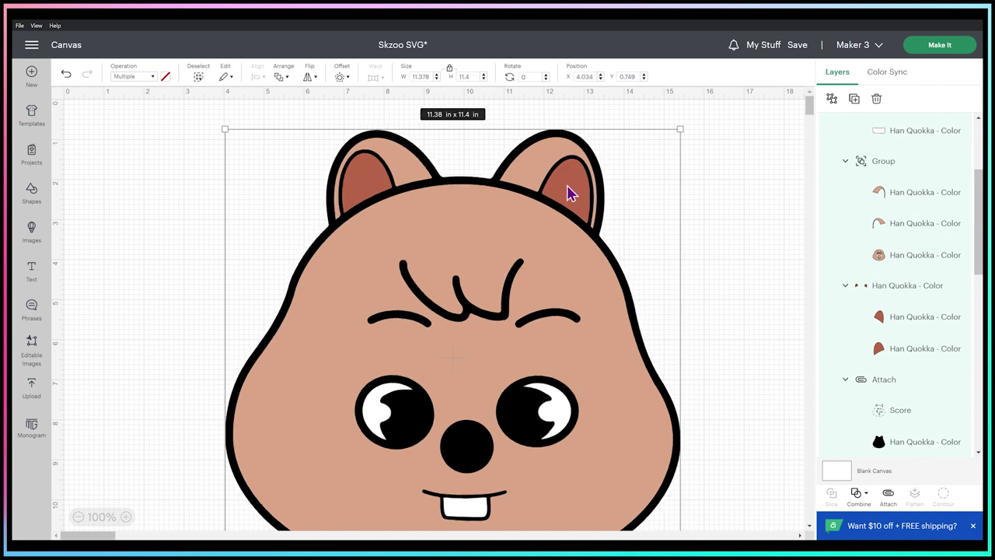
double_click(474, 76)
key("Return")
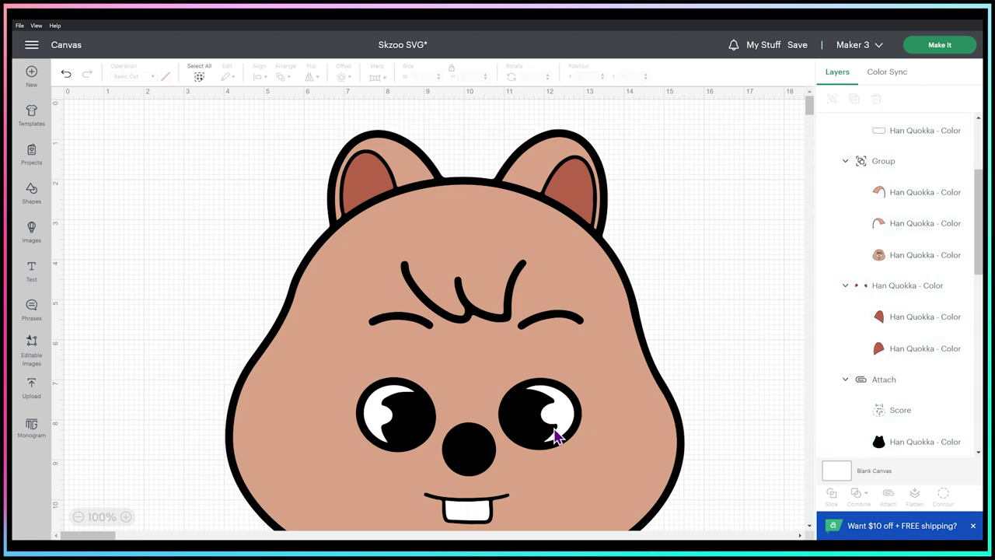
left_click_drag(555, 435, 544, 402)
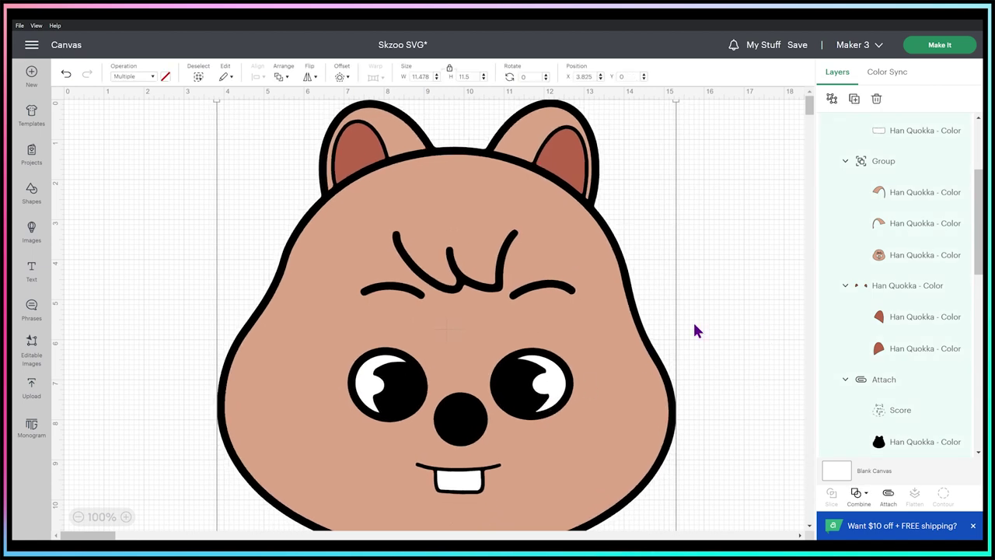
left_click(750, 277)
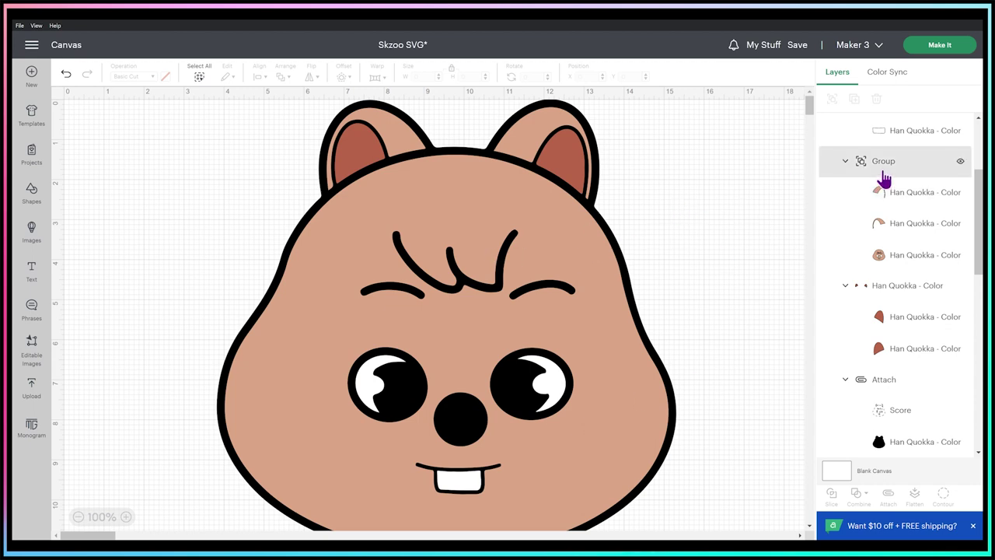
Delete the Score layer from the quokka's Attach group
left_click(878, 170)
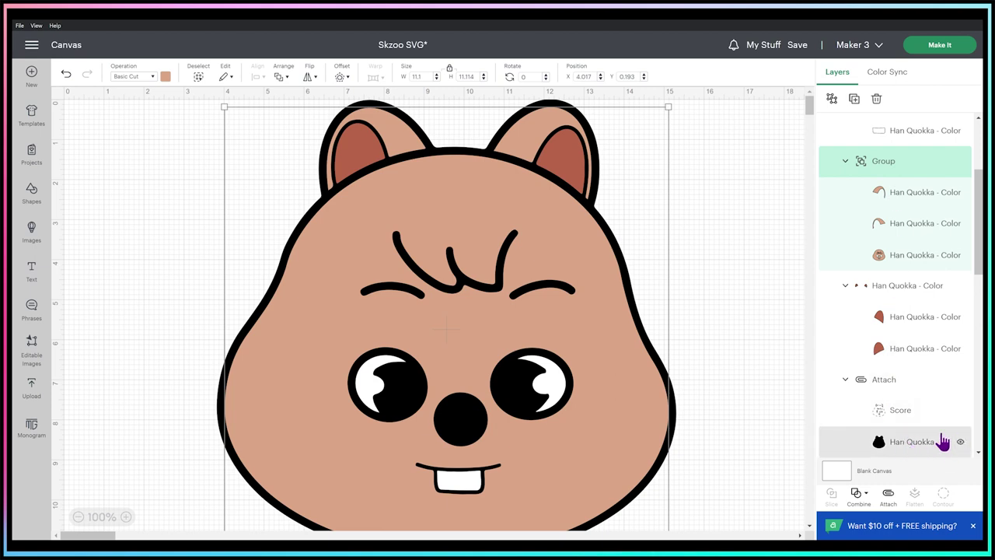
left_click(909, 414)
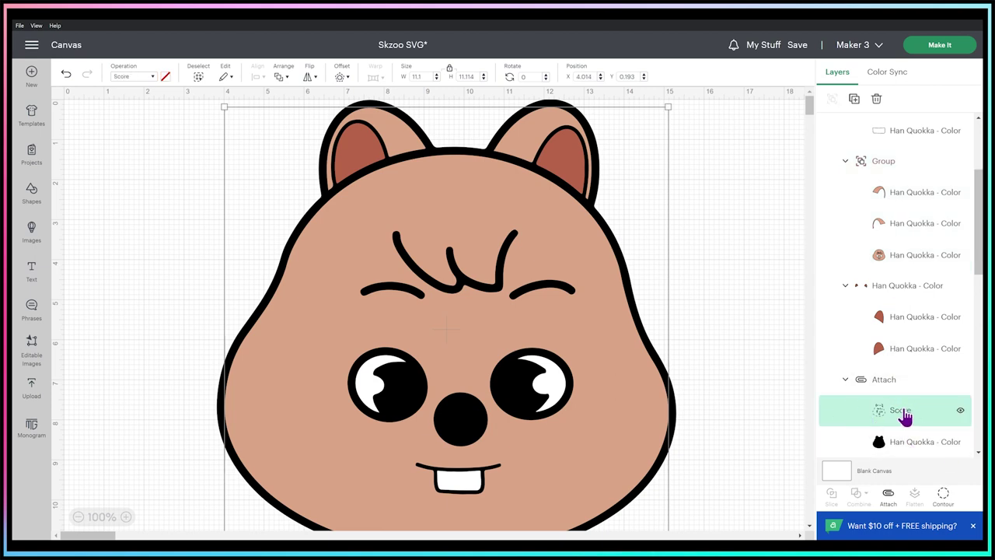
key("Delete")
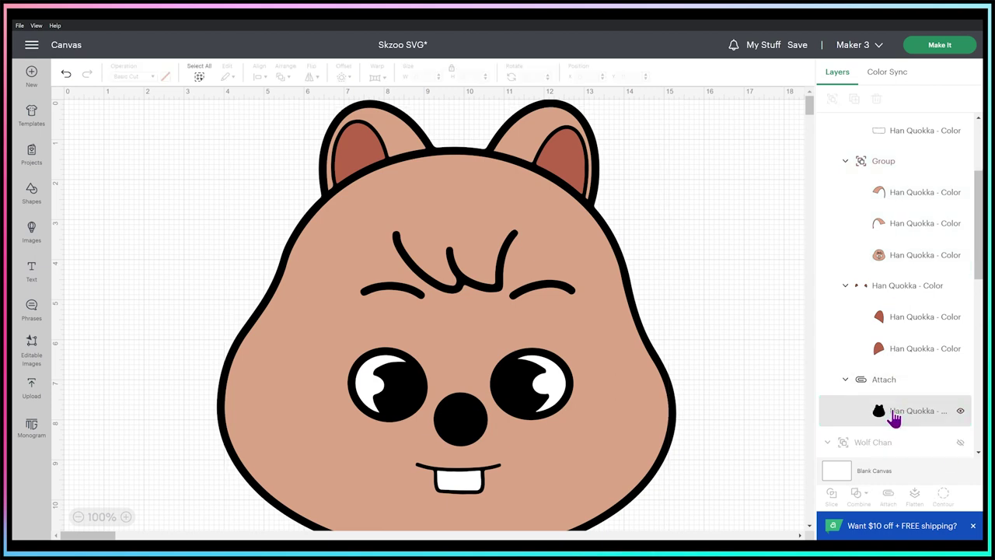
Hide the black base layer in the quokka's Attach group
left_click(891, 413)
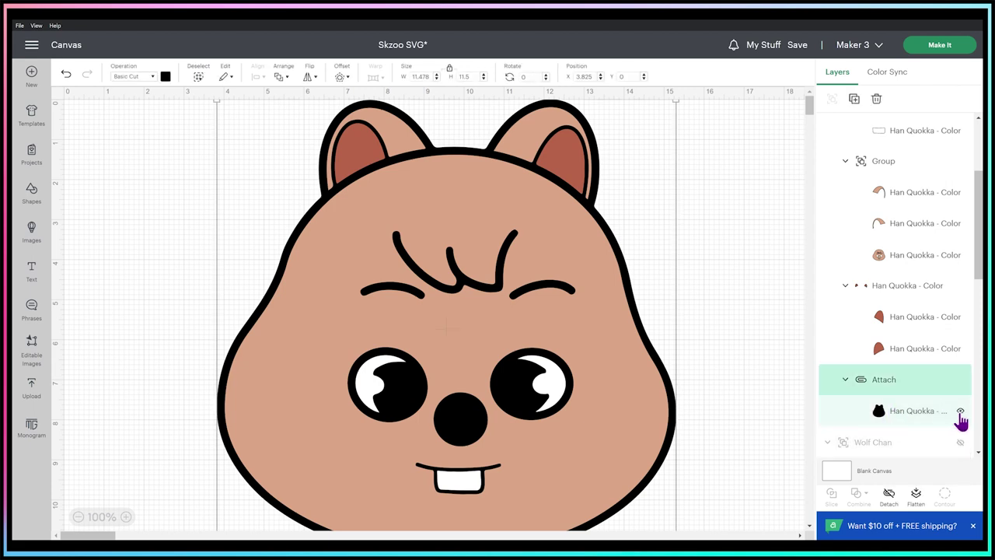
left_click(961, 410)
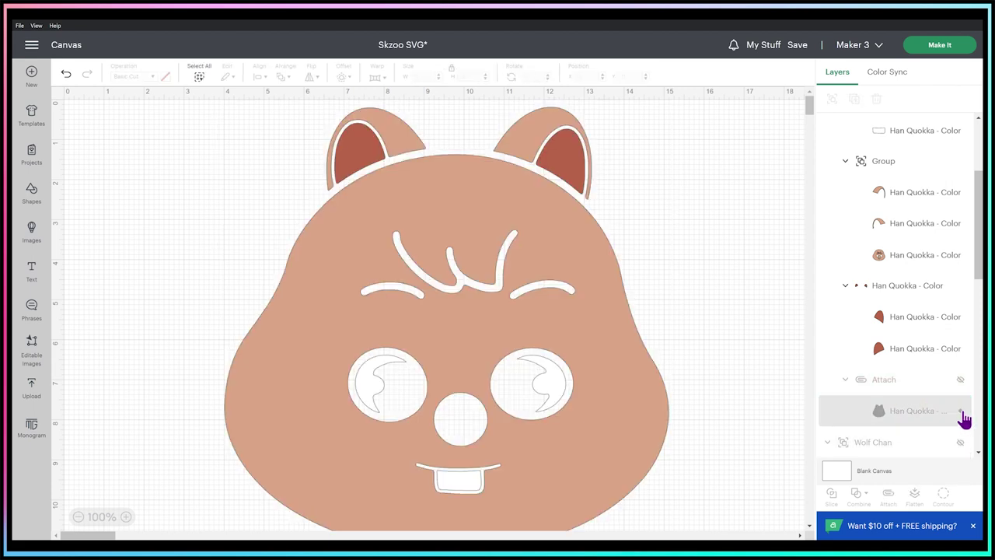
left_click(962, 417)
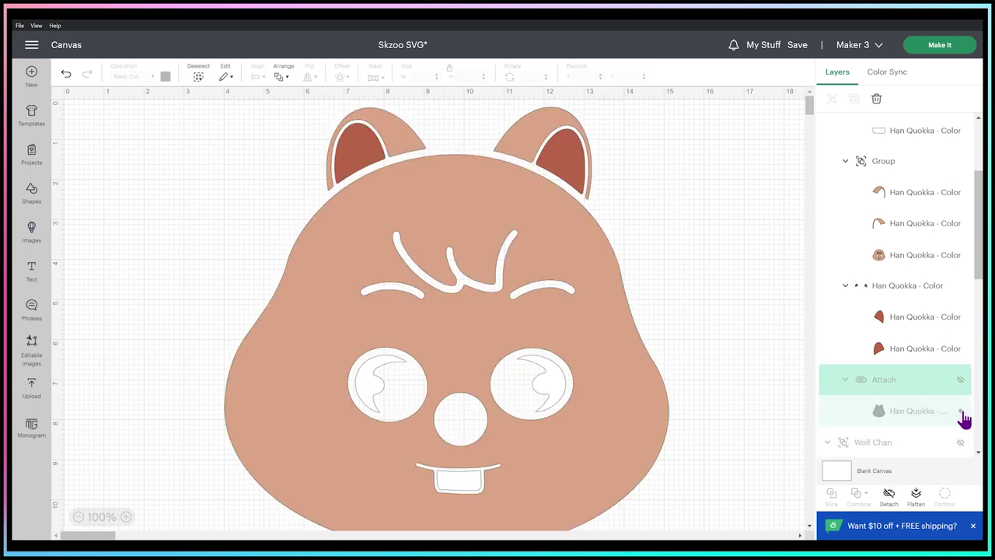
Duplicate all the visible quokka pieces and weld the copy into a single shape
left_click(729, 289)
left_click(199, 76)
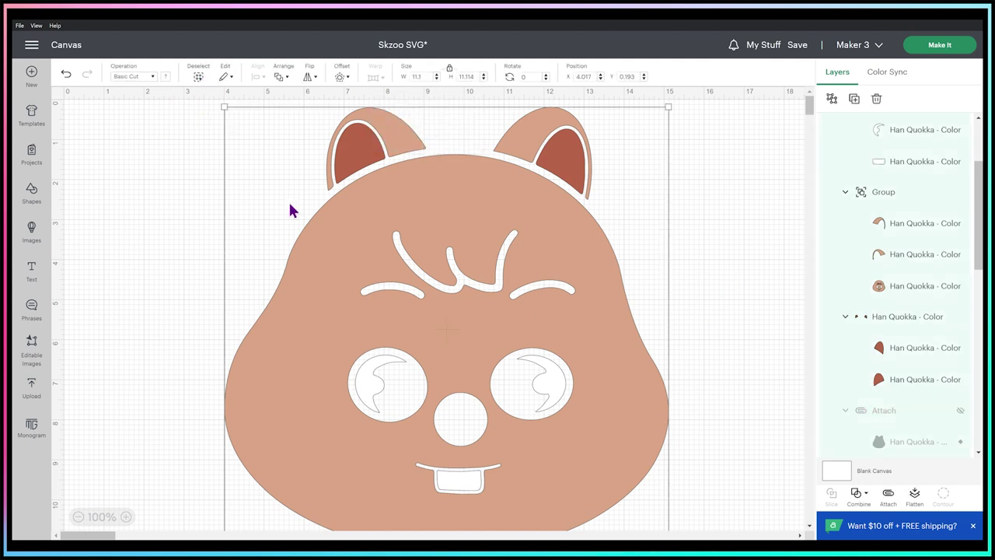
left_click(854, 99)
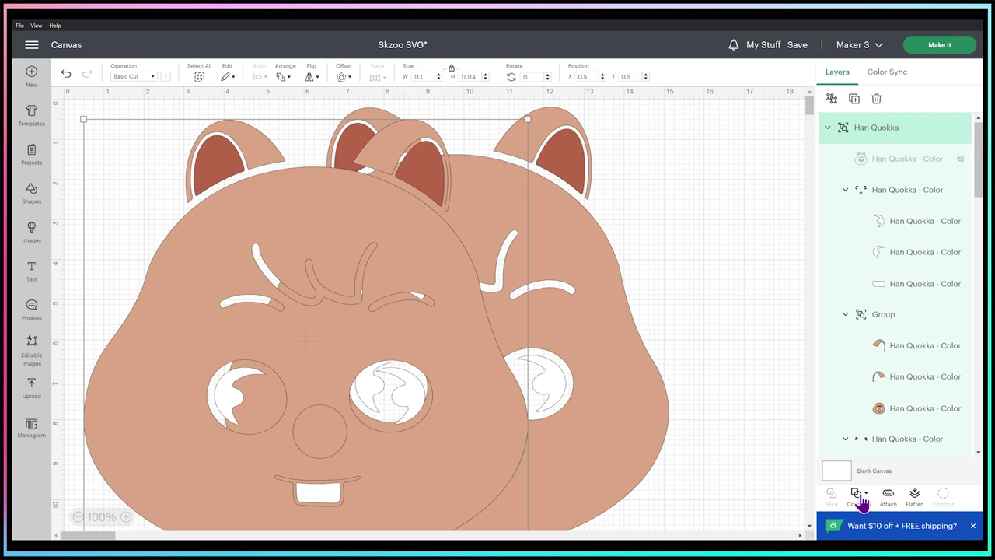
left_click(861, 501)
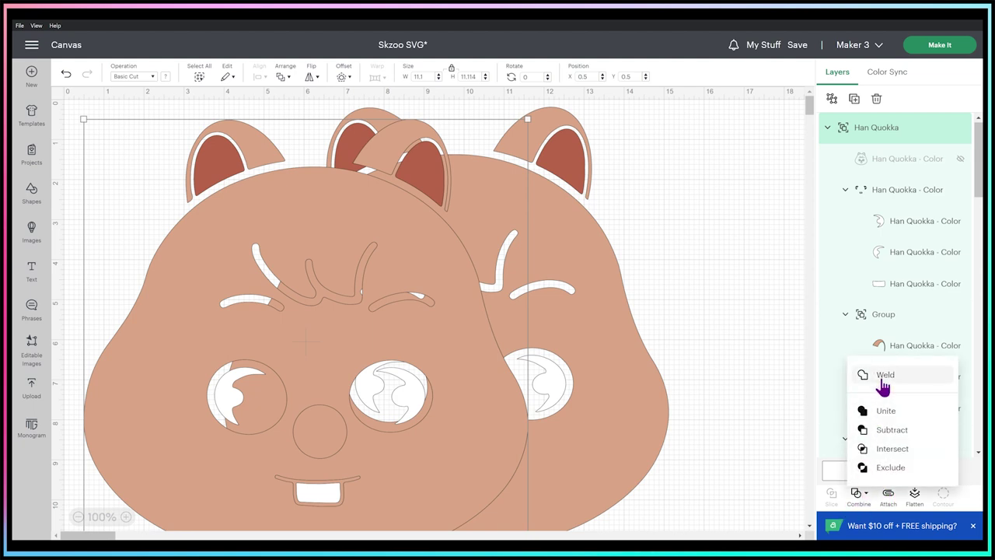
left_click(880, 380)
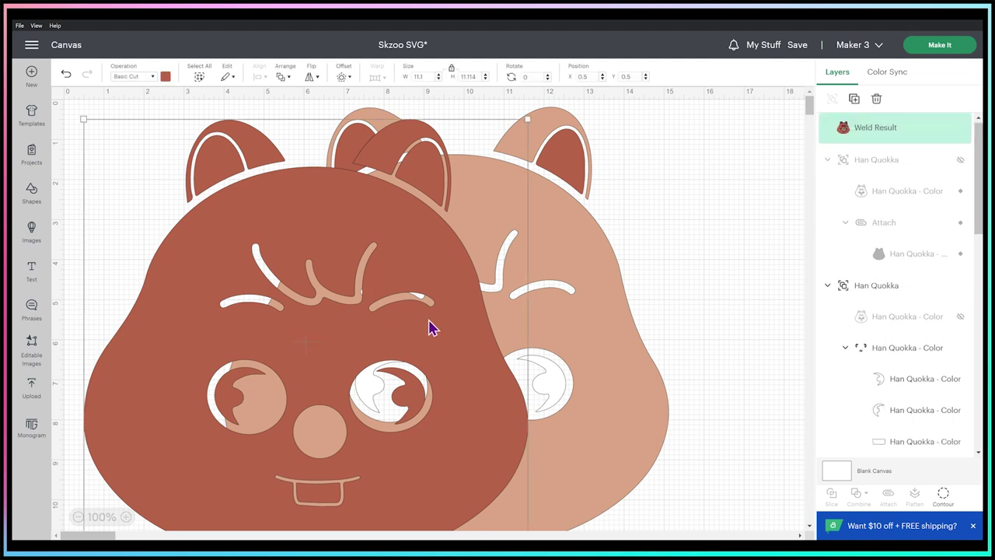
Move the weld result directly over the original quokka head and select both together
left_click_drag(406, 297, 544, 282)
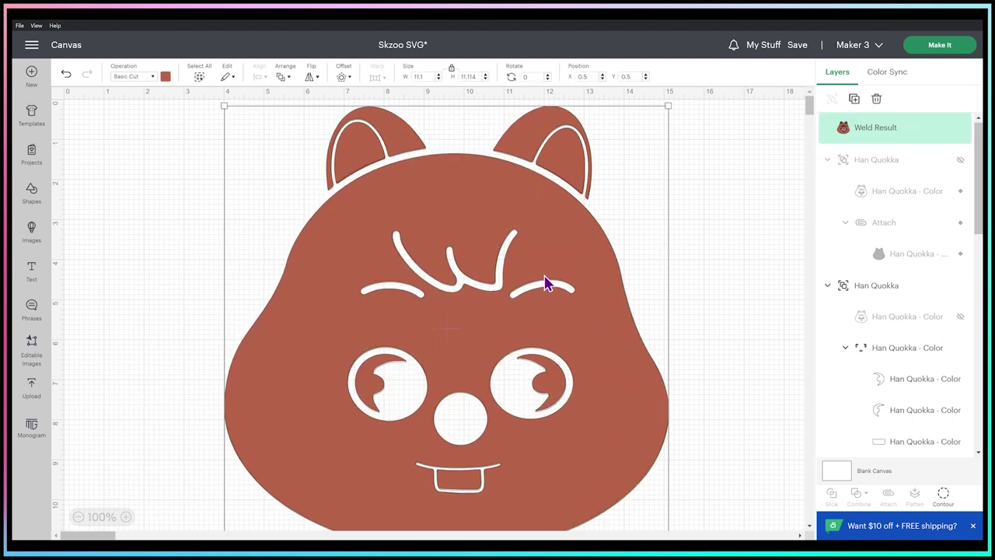
left_click(707, 333)
left_click_drag(725, 464, 498, 318)
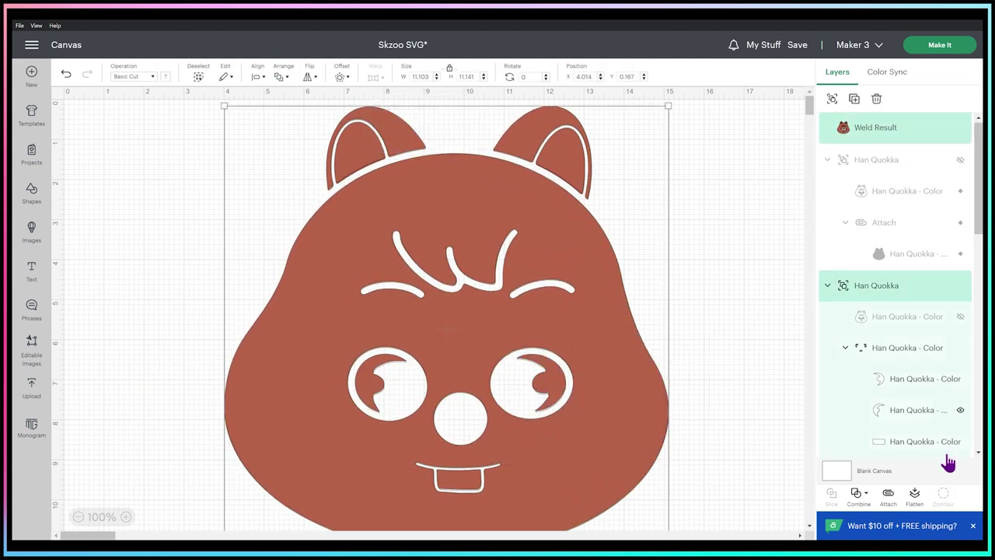
Show the hidden black Attach layer of the original quokka group again
scroll(955, 420, "down", 5)
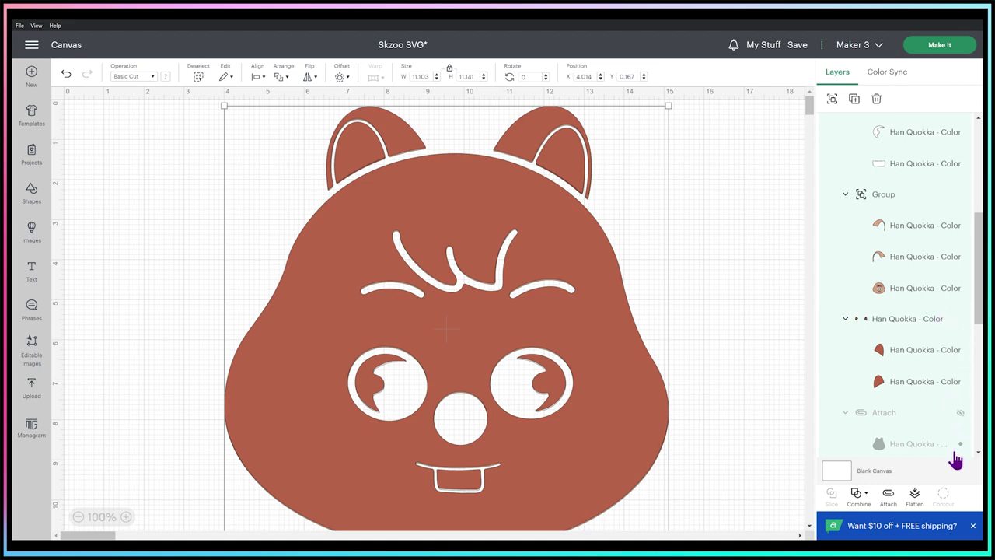
left_click(961, 415)
left_click(961, 414)
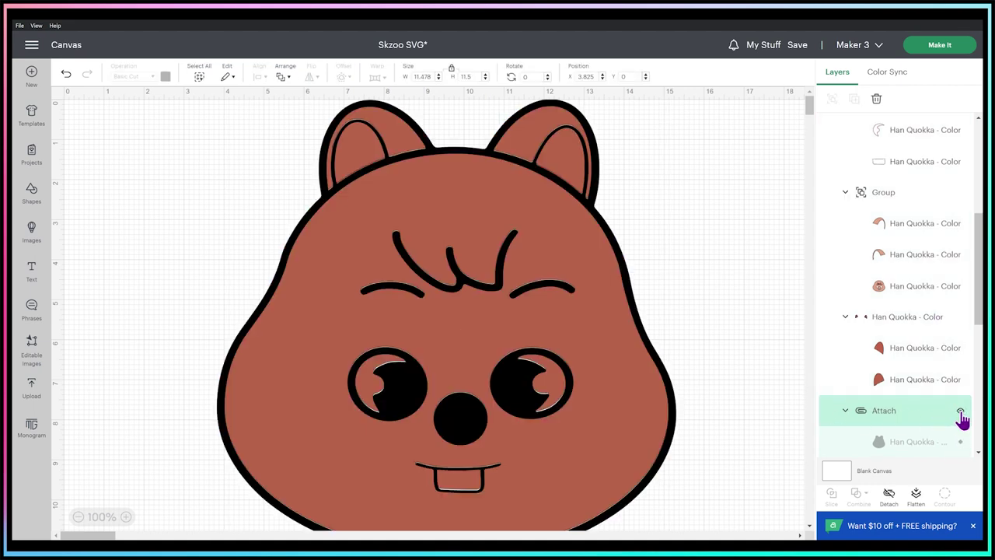
left_click(719, 374)
Select the weld result together with the original quokka and center-align them on each other
scroll(720, 374, "down", 10)
scroll(710, 282, "up", 10)
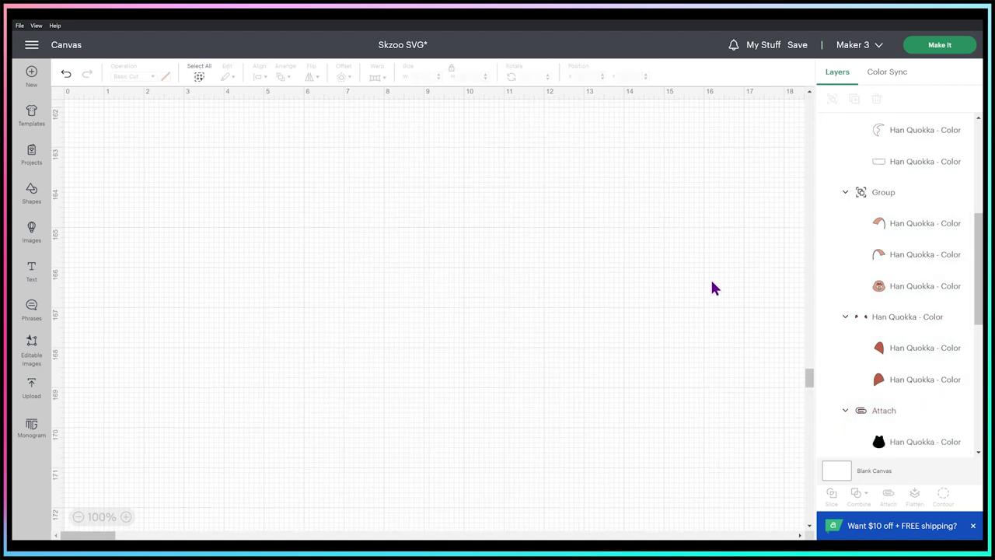
left_click_drag(809, 362, 808, 104)
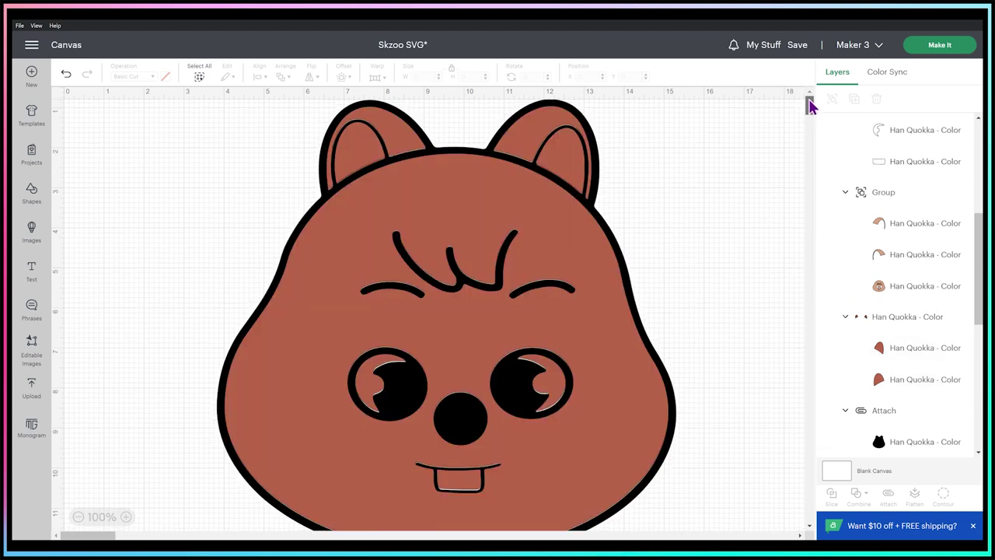
left_click_drag(698, 263, 404, 350)
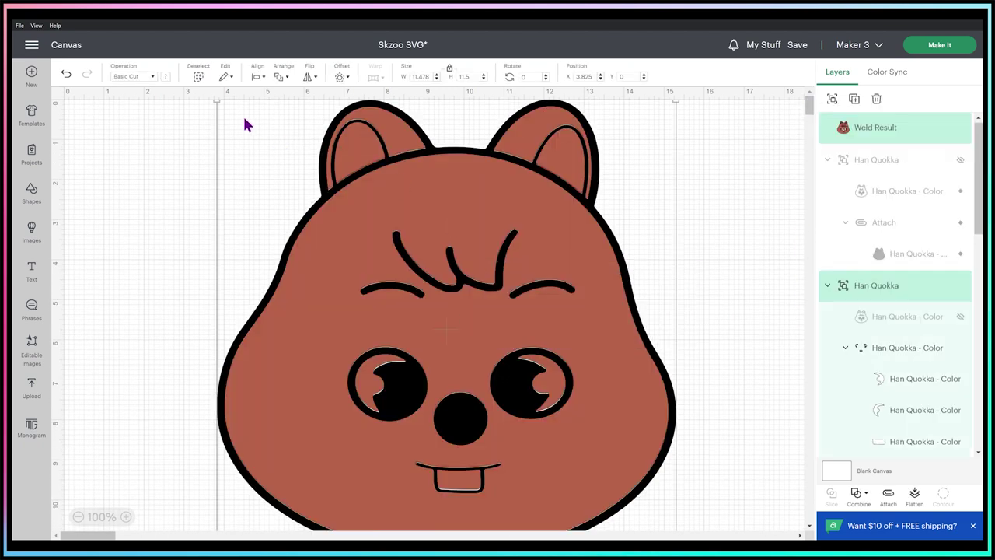
left_click(257, 76)
left_click(280, 232)
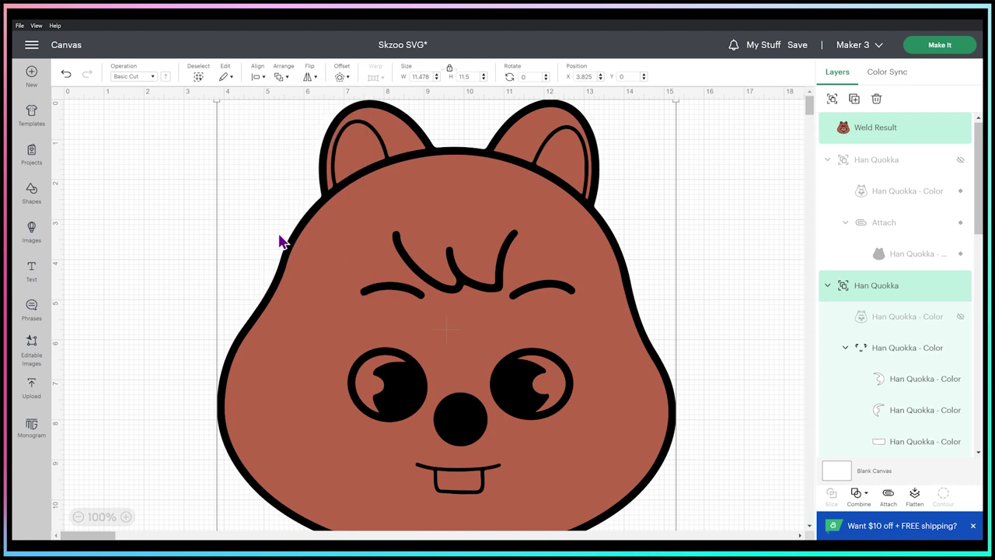
left_click(739, 187)
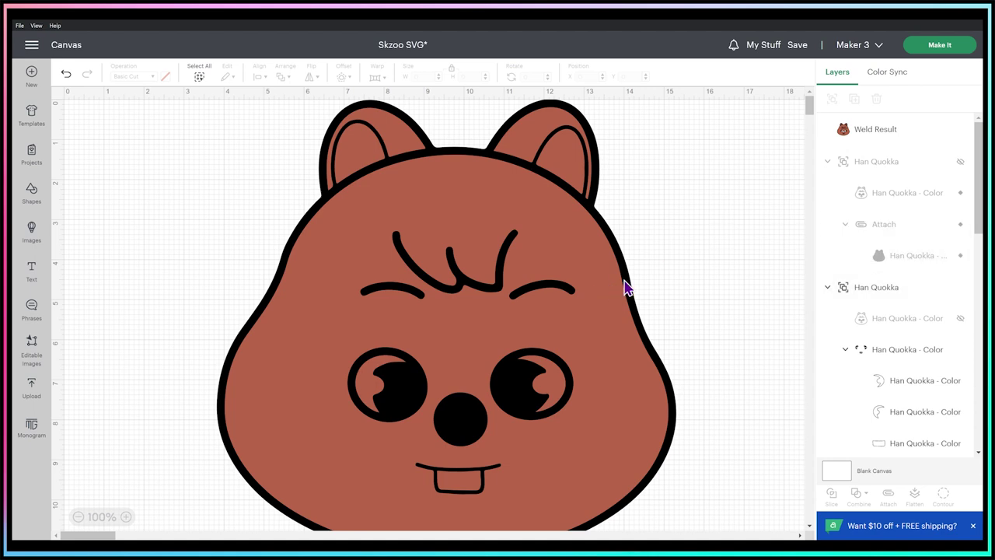
Change the weld result's operation from Basic Cut to Score
left_click(567, 292)
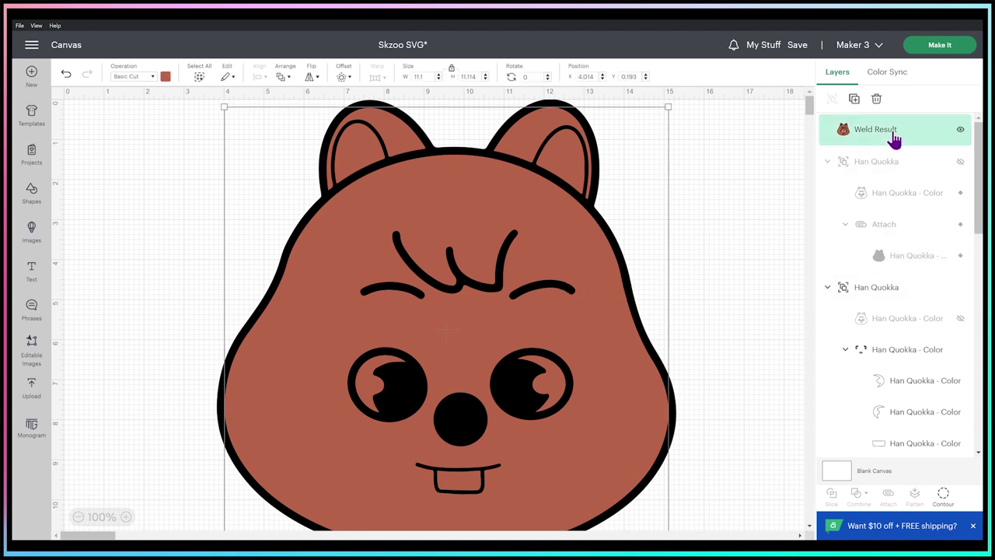
left_click(142, 77)
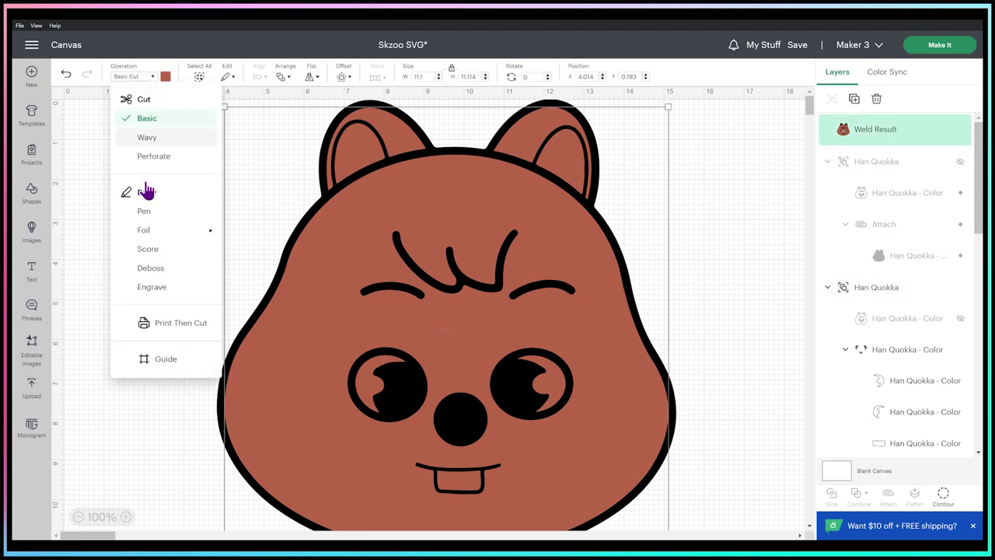
left_click(154, 257)
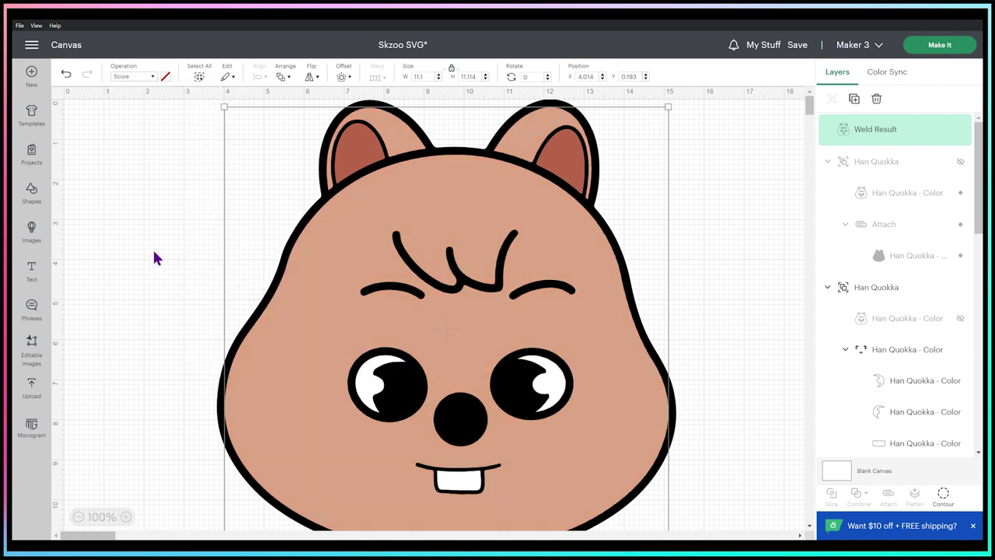
Switch the application's language to Français and view the operation choices for the weld result
left_click(31, 47)
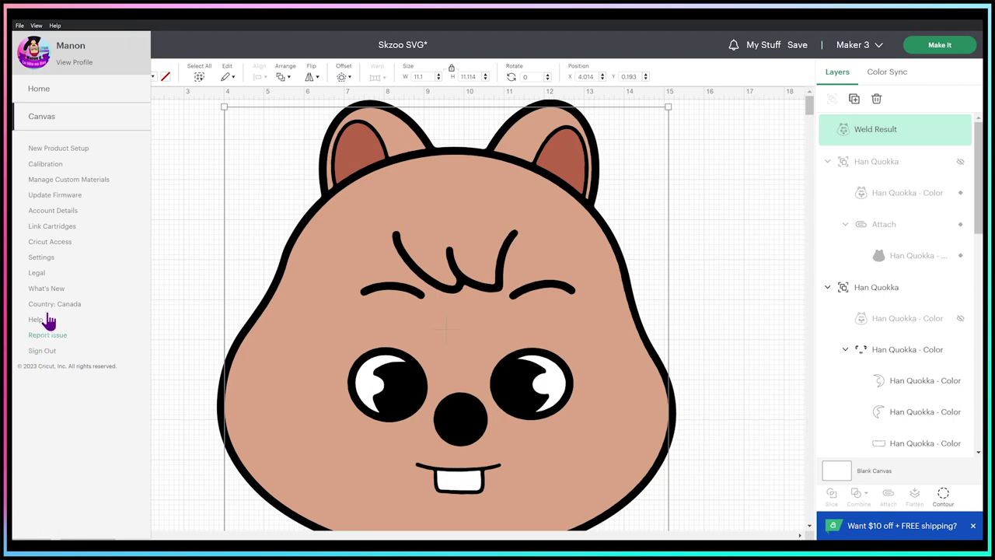
left_click(43, 259)
left_click(505, 138)
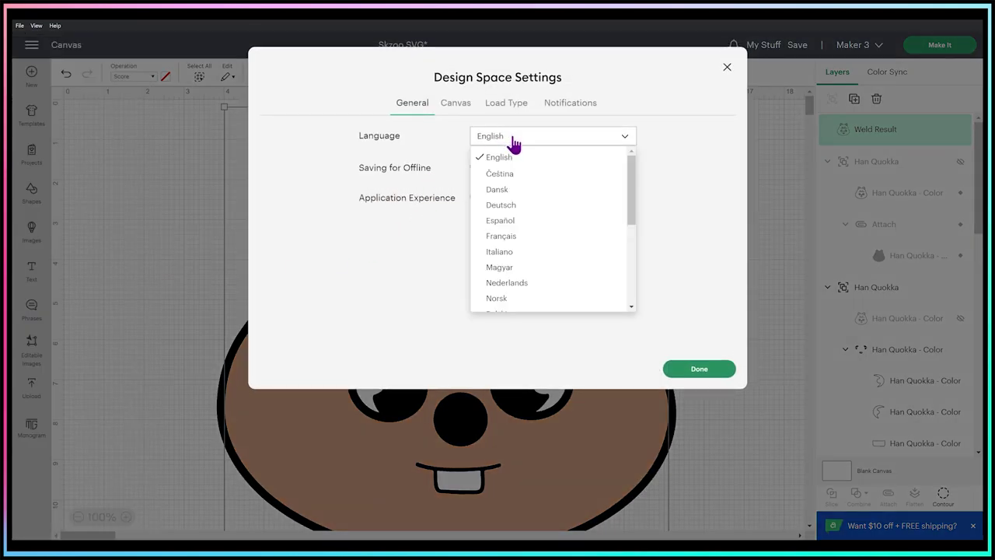
left_click(532, 237)
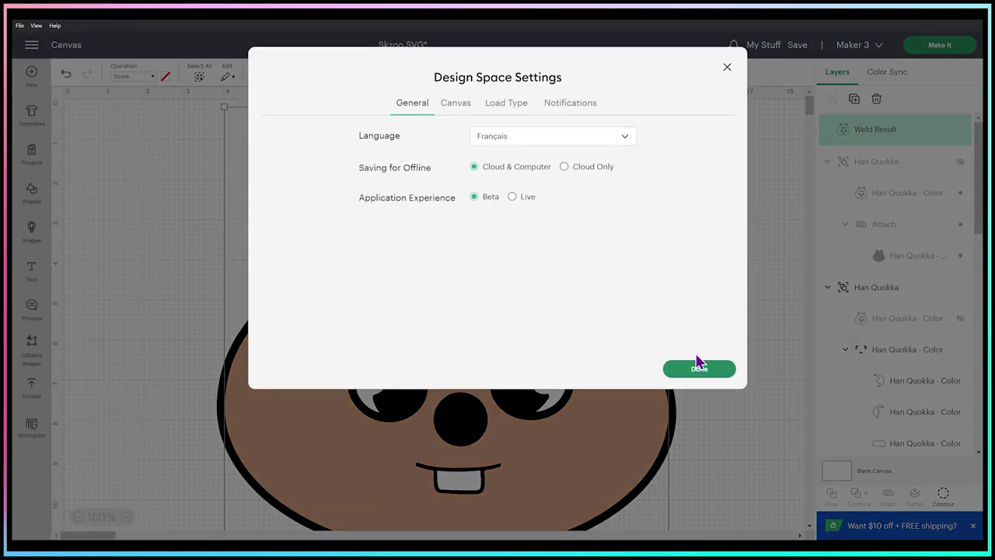
left_click(699, 365)
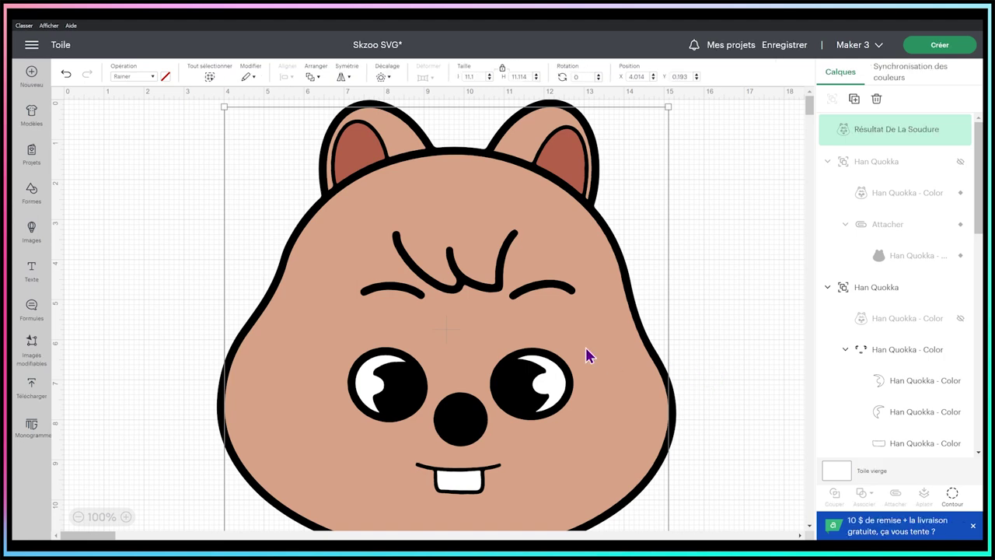
left_click(128, 77)
left_click(151, 252)
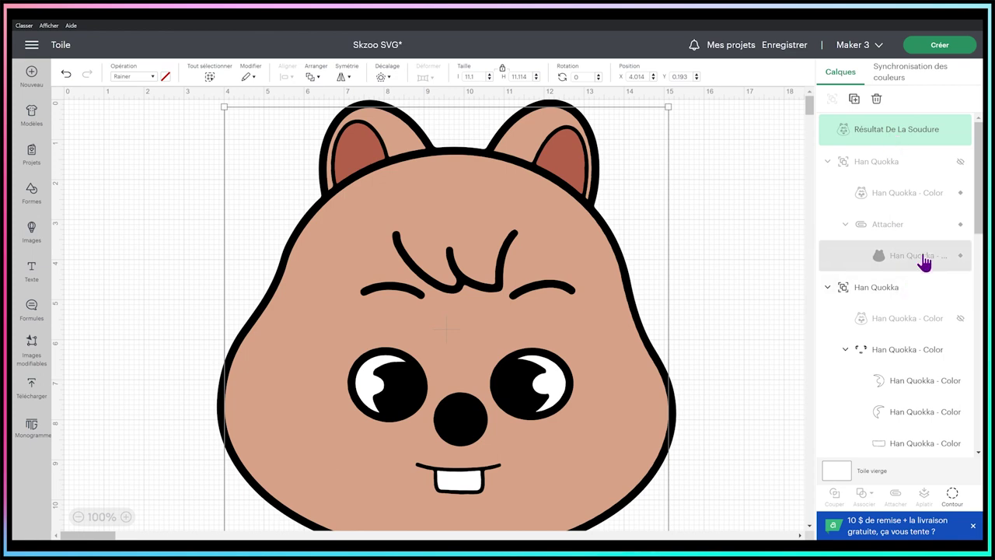
Move the weld result layer into the Attacher group of the visible Han Quokka, directly above its black base layer
left_click(960, 162)
left_click(960, 161)
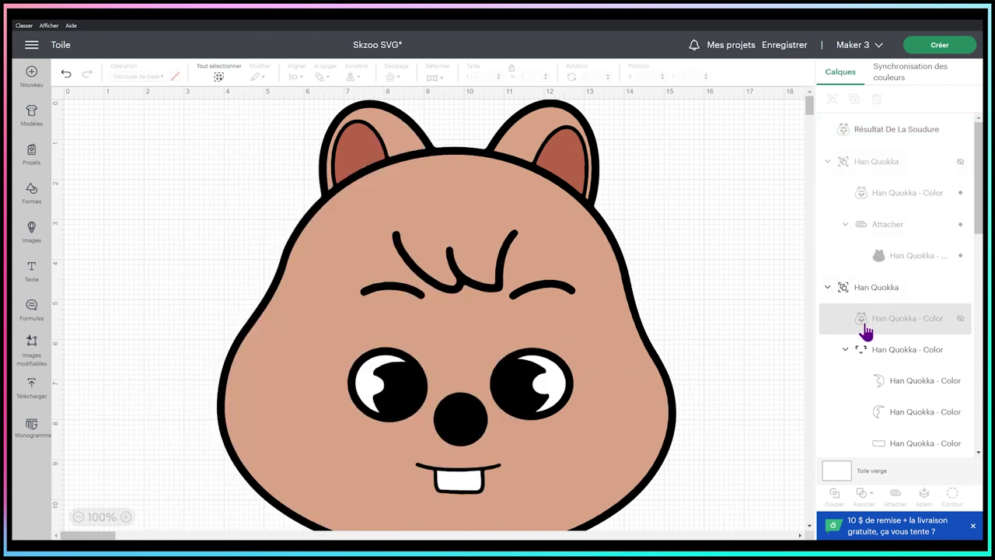
left_click_drag(866, 330, 882, 188)
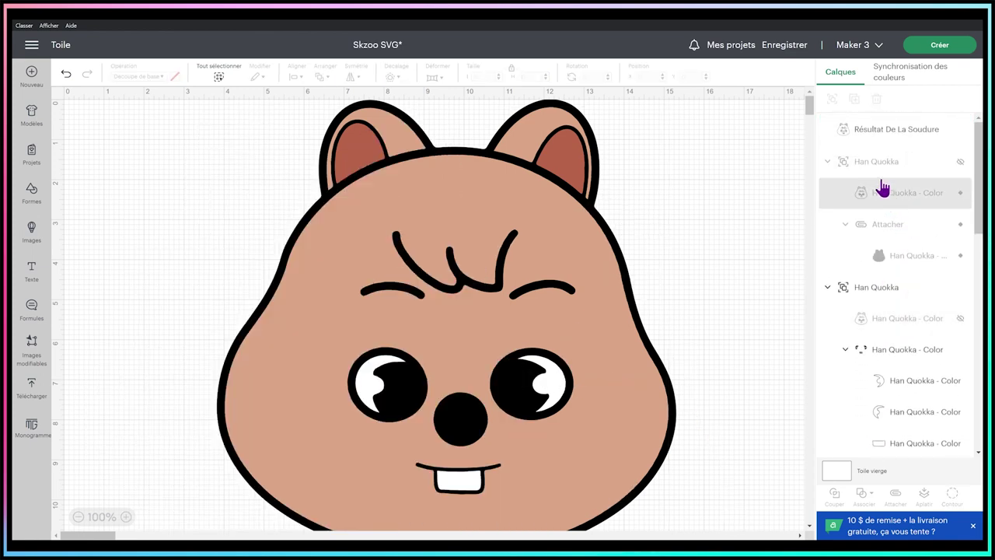
left_click_drag(866, 132, 879, 424)
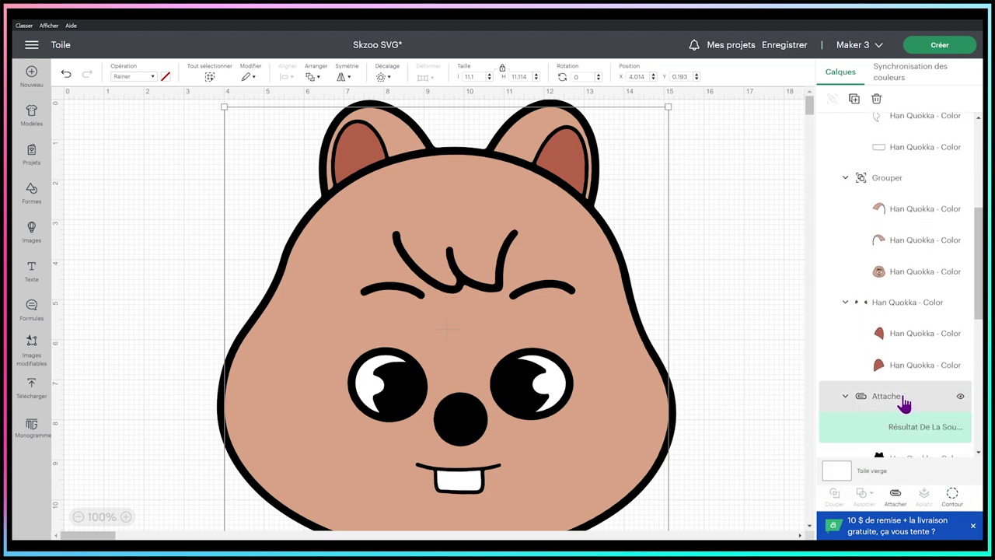
Hide the eye-and-tooth pieces, the brown face and ear group, and the inner ear pieces of the visible Han Quokka
scroll(905, 233, "up", 5)
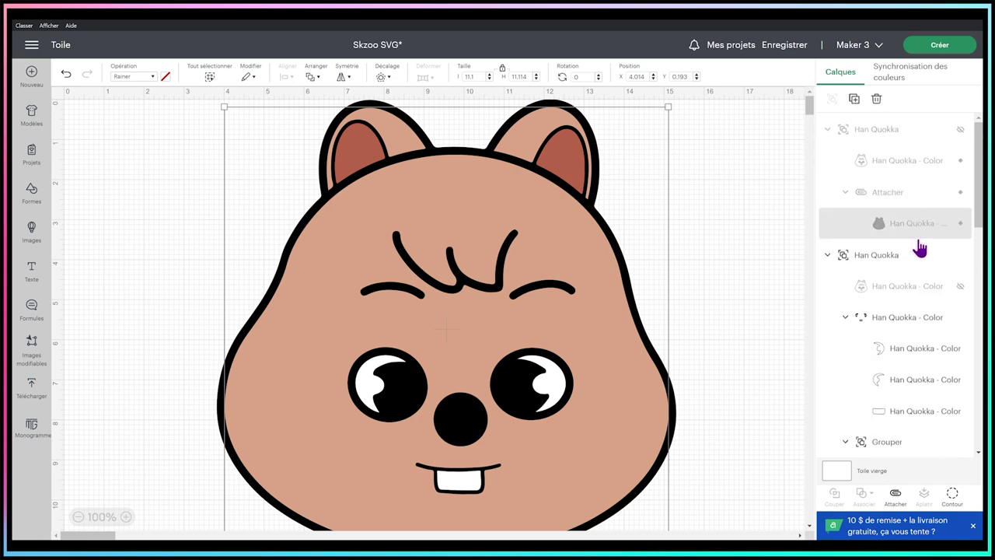
left_click(961, 318)
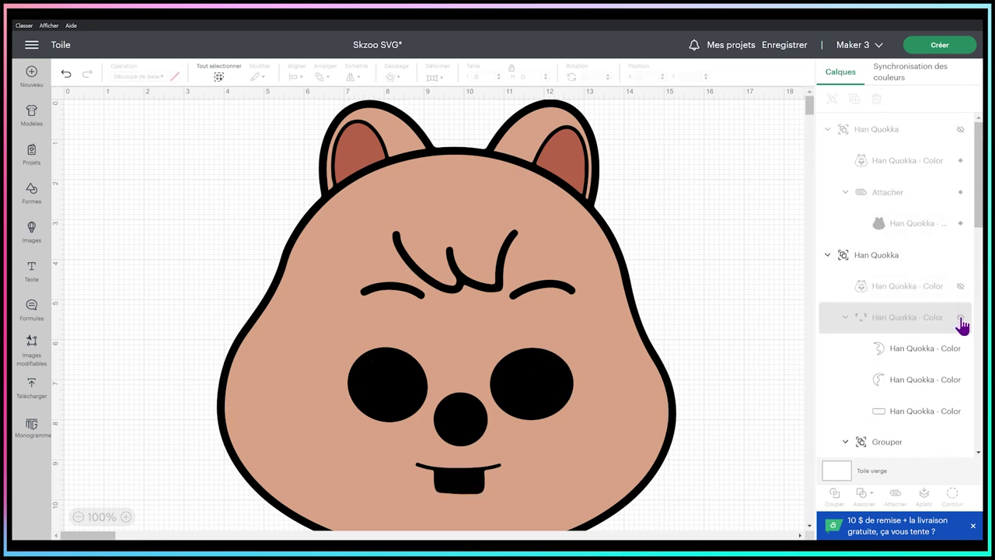
scroll(961, 342, "down", 3)
left_click(960, 331)
scroll(949, 350, "down", 3)
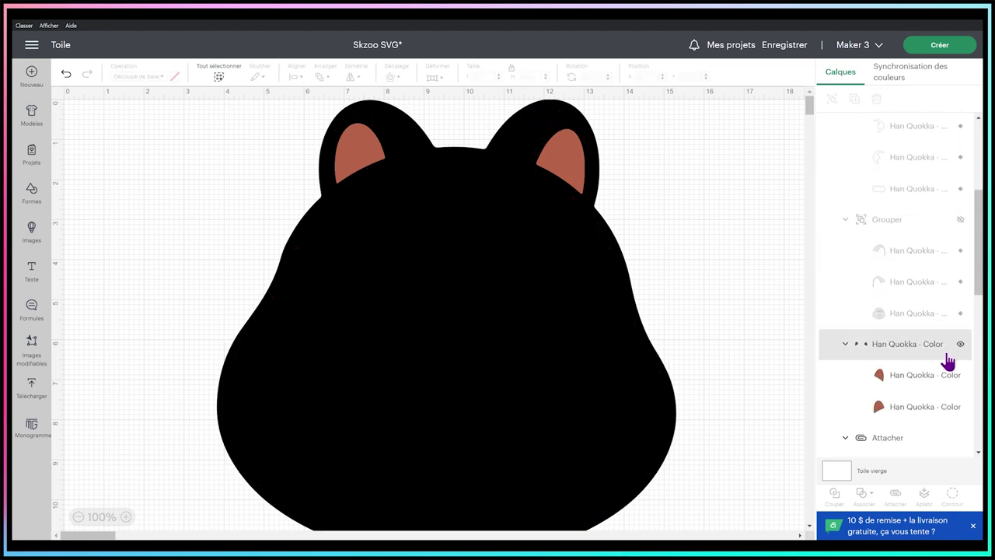
left_click(959, 346)
scroll(933, 373, "down", 3)
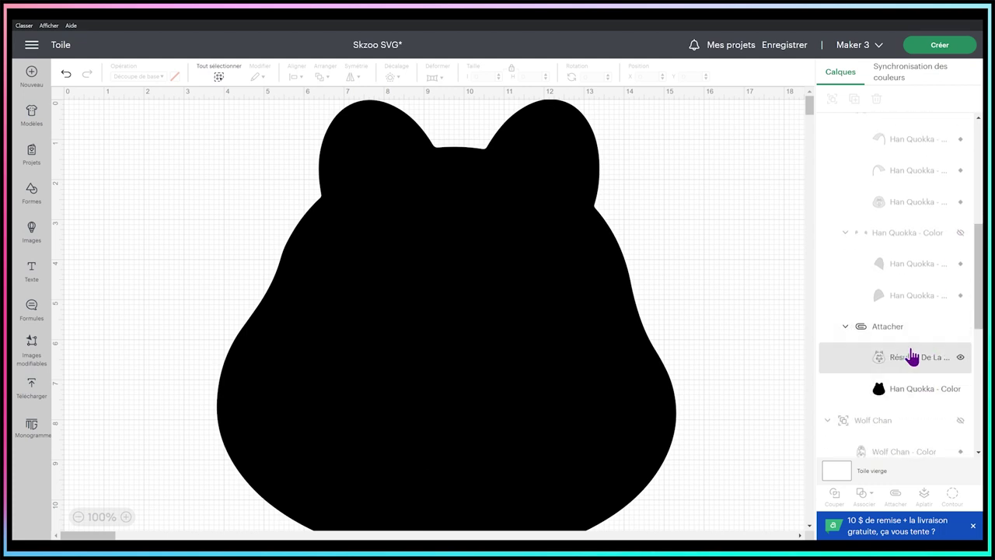
Recolour the black base layer beneath the weld result to light pink
left_click(911, 357)
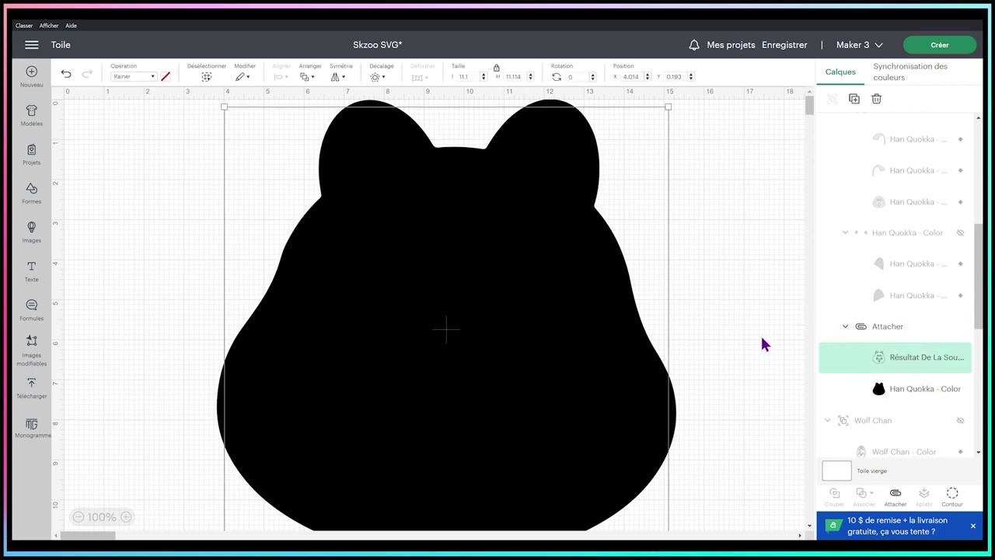
left_click(891, 395)
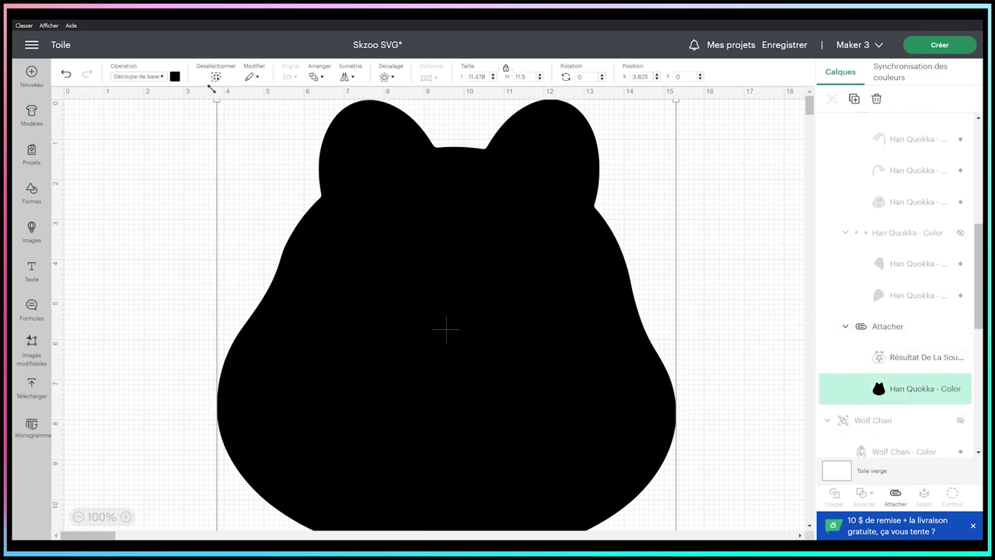
left_click(175, 78)
left_click(215, 123)
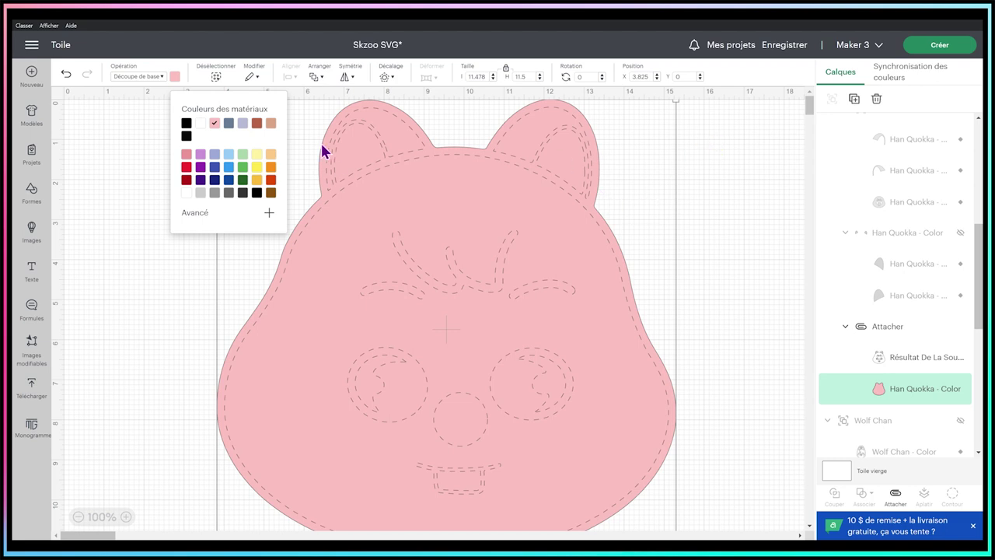
Check the attached score outline and base layers, preview them on the cutting mat, and return to the canvas
left_click(904, 372)
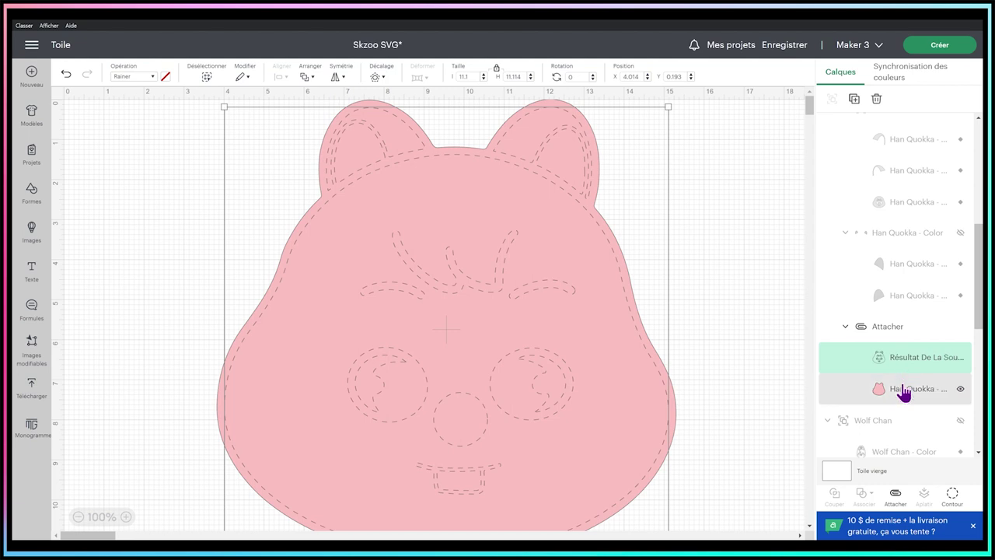
left_click(897, 393)
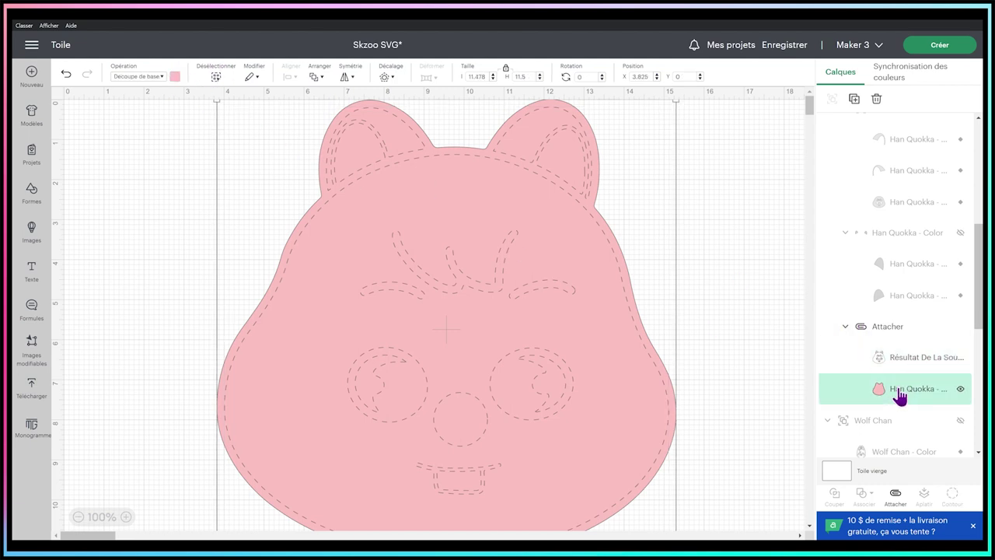
left_click(935, 53)
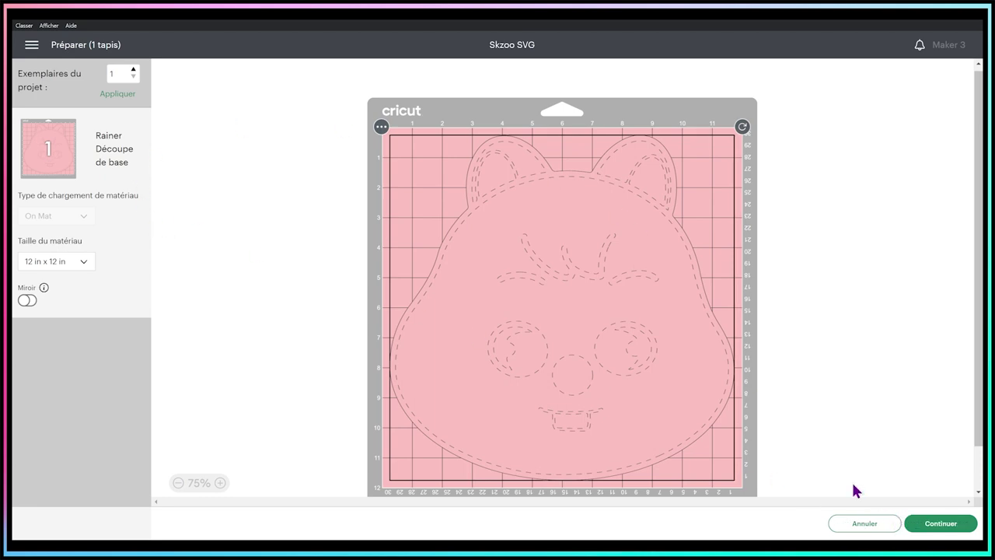
left_click(863, 525)
Detach the score outline from the pink base layer
scroll(909, 320, "down", 8)
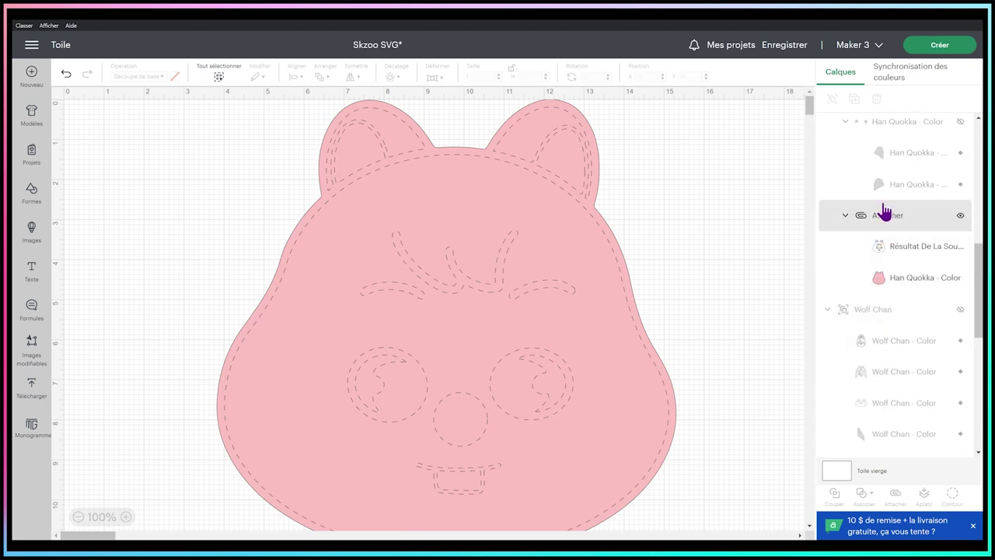
left_click(882, 211)
left_click(896, 496)
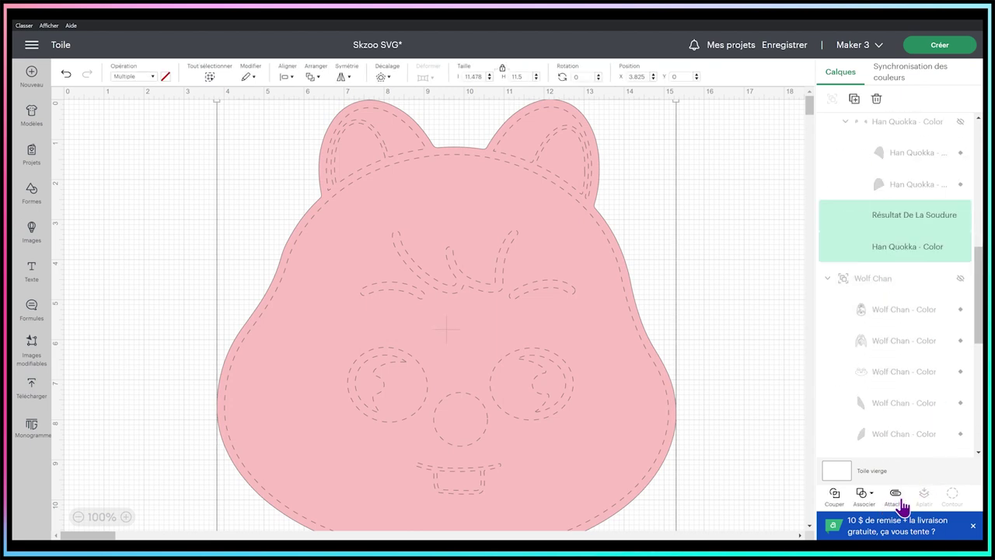
Preview the separate mats for the detached score outline and base cut, and return to the canvas
left_click(916, 52)
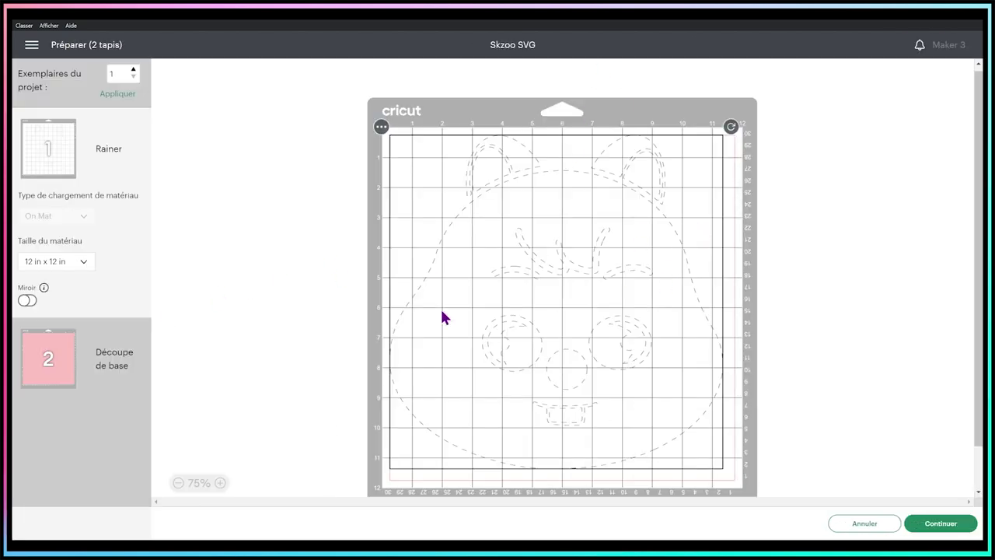
left_click(98, 355)
left_click(115, 146)
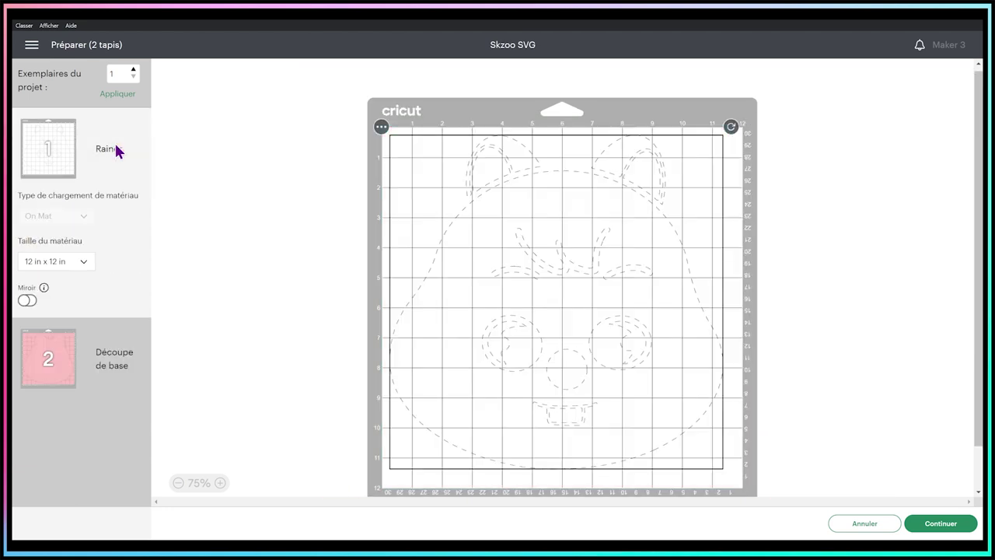
left_click(863, 528)
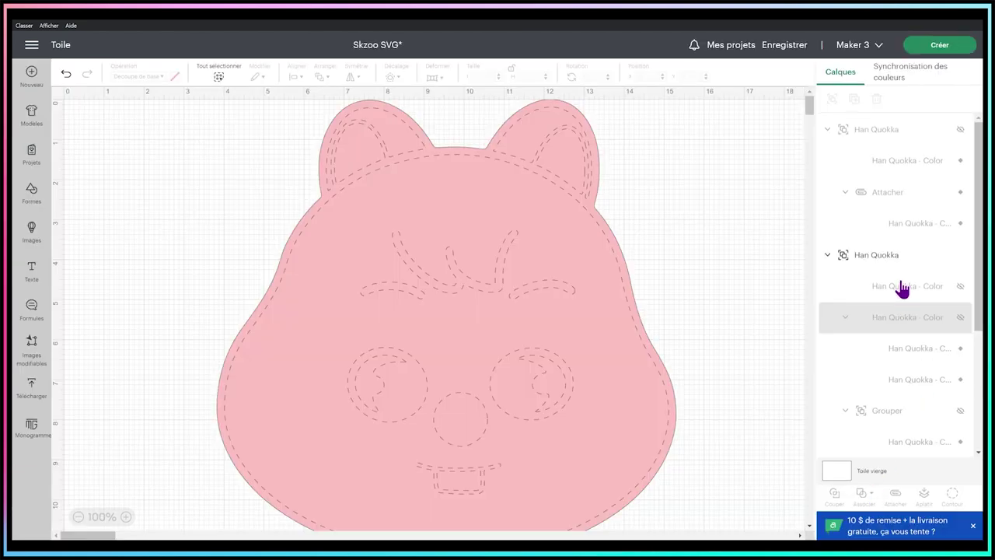
Attach the whole visible Han Quokka group, check its mat preview, and return to the canvas
left_click_drag(710, 258, 374, 298)
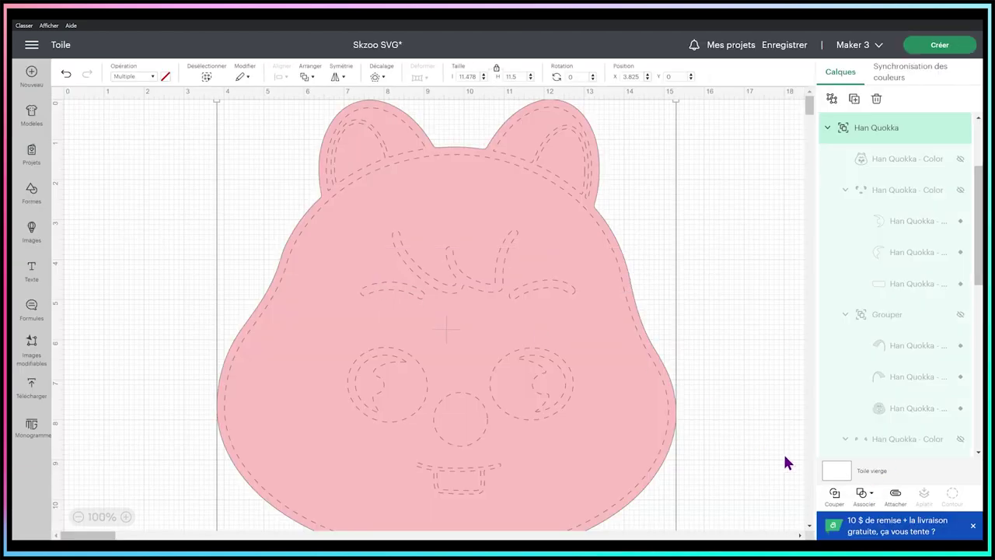
left_click(902, 501)
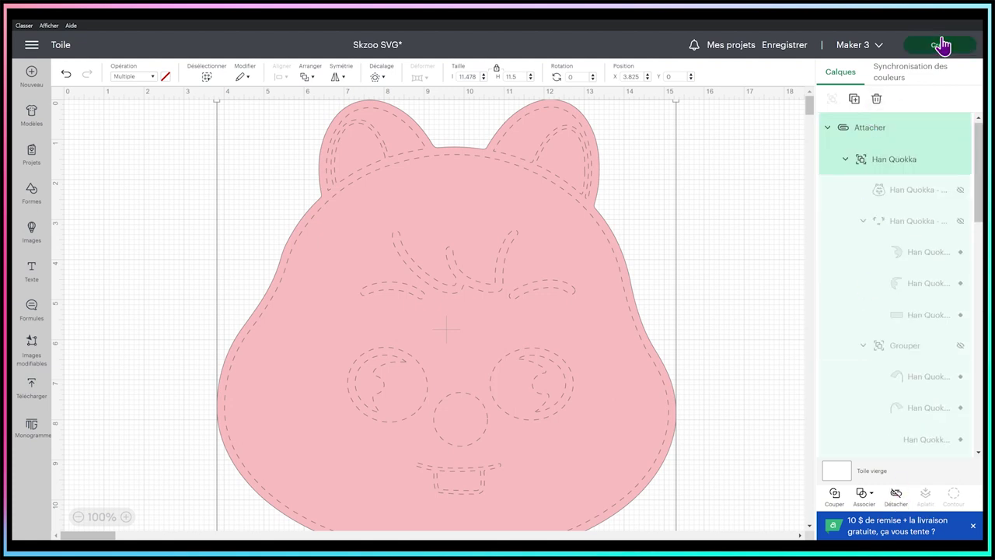
left_click(940, 45)
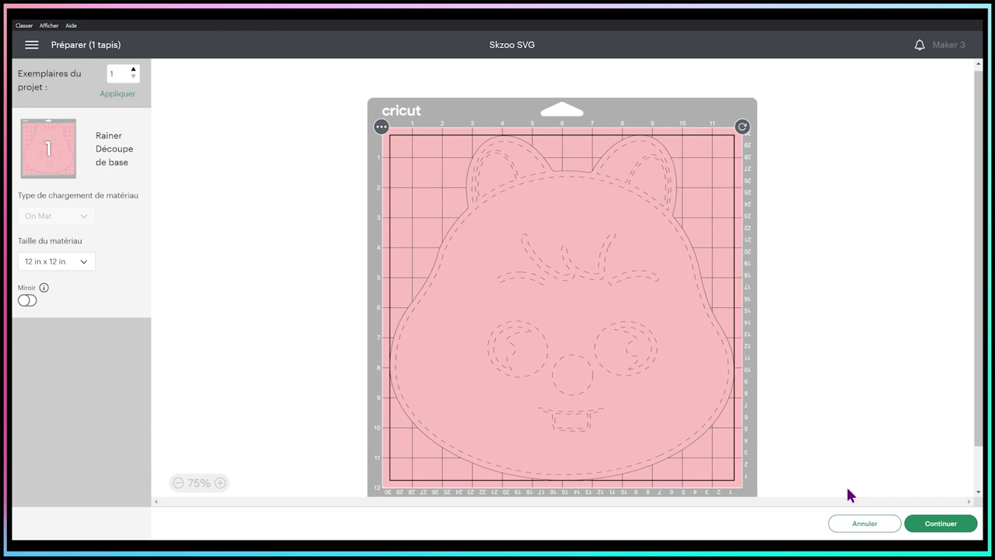
left_click(855, 524)
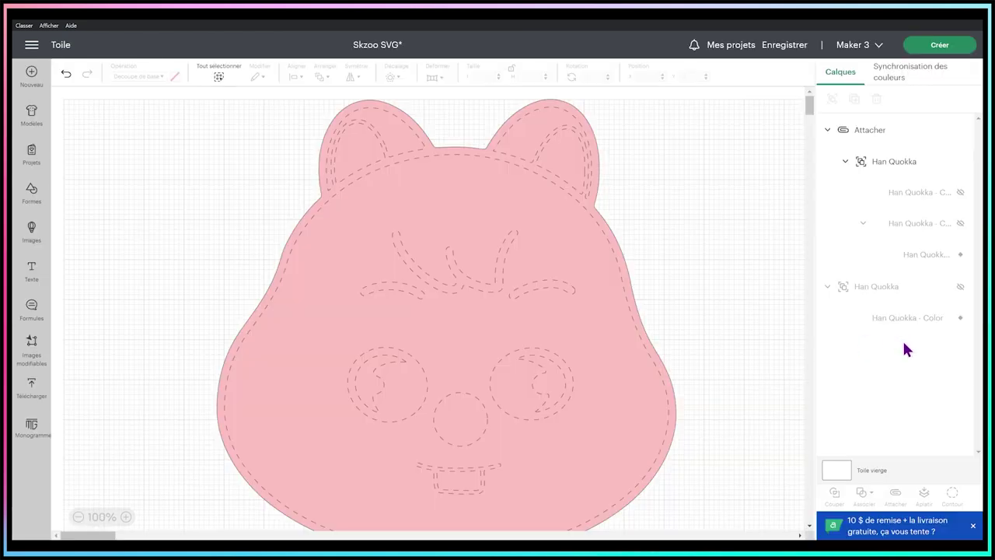
Recolour the pink base layer below the weld result to black
scroll(902, 346, "down", 3)
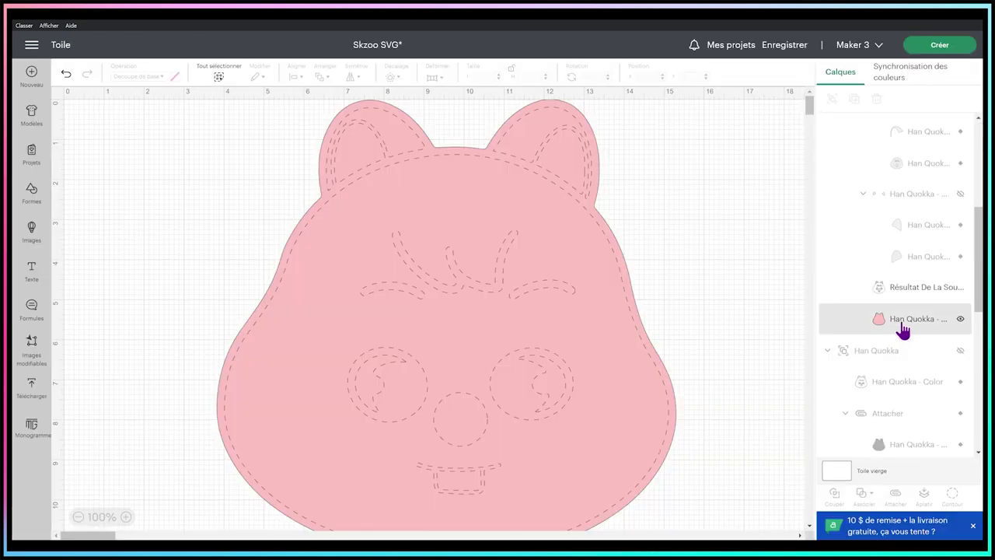
left_click(904, 321)
left_click(172, 78)
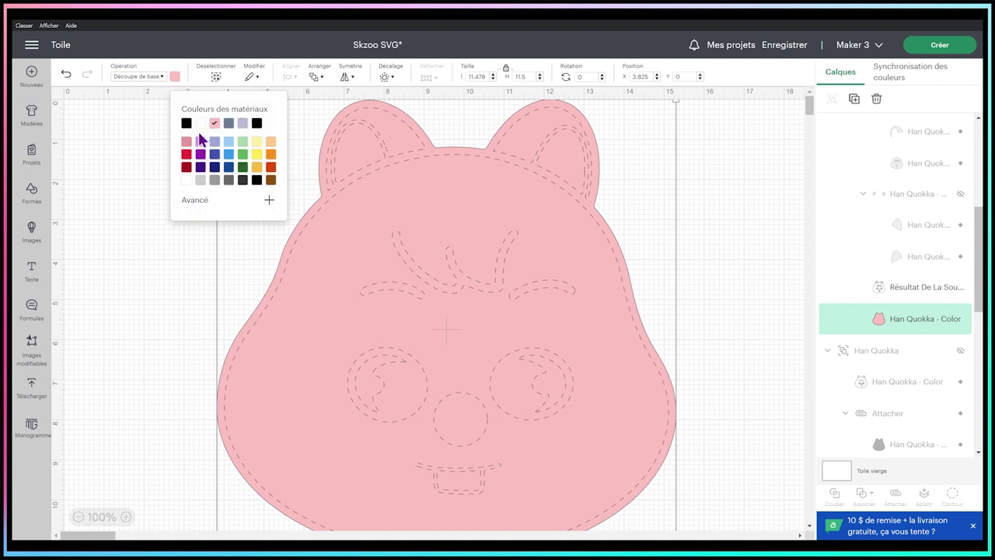
left_click(186, 124)
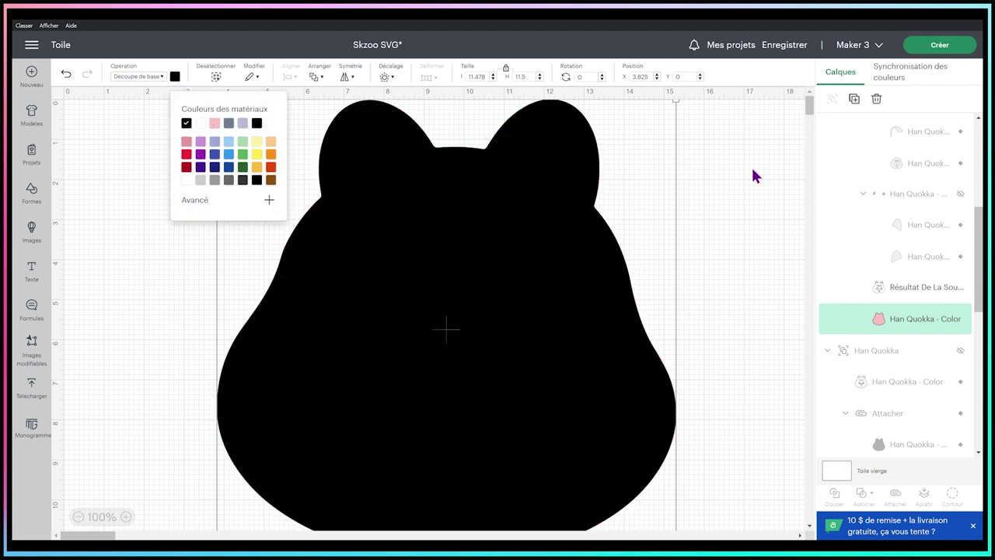
Show the hidden inner ear pieces, face and ear group, and eye-and-tooth pieces inside the attached Han Quokka
left_click(950, 194)
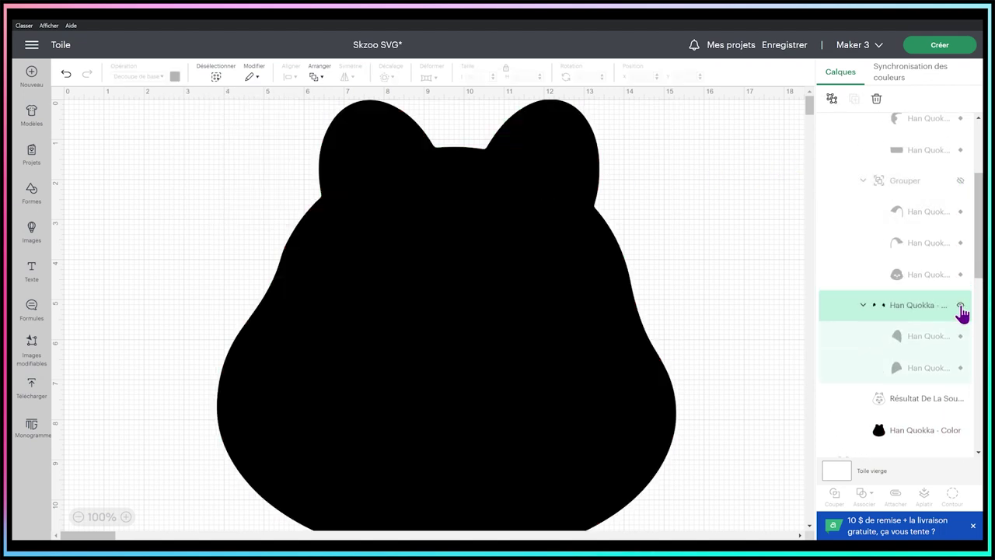
left_click(961, 306)
left_click(961, 181)
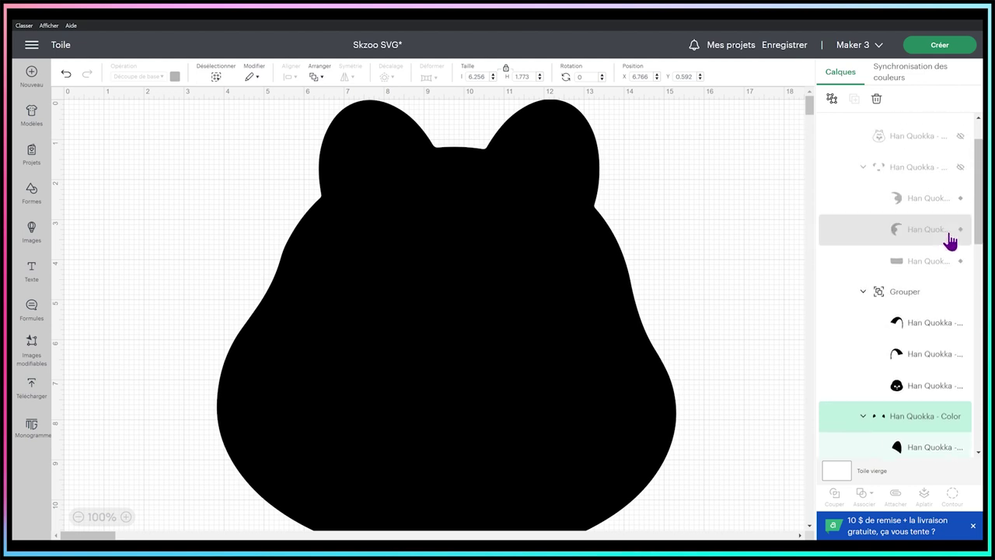
left_click(962, 167)
left_click(963, 168)
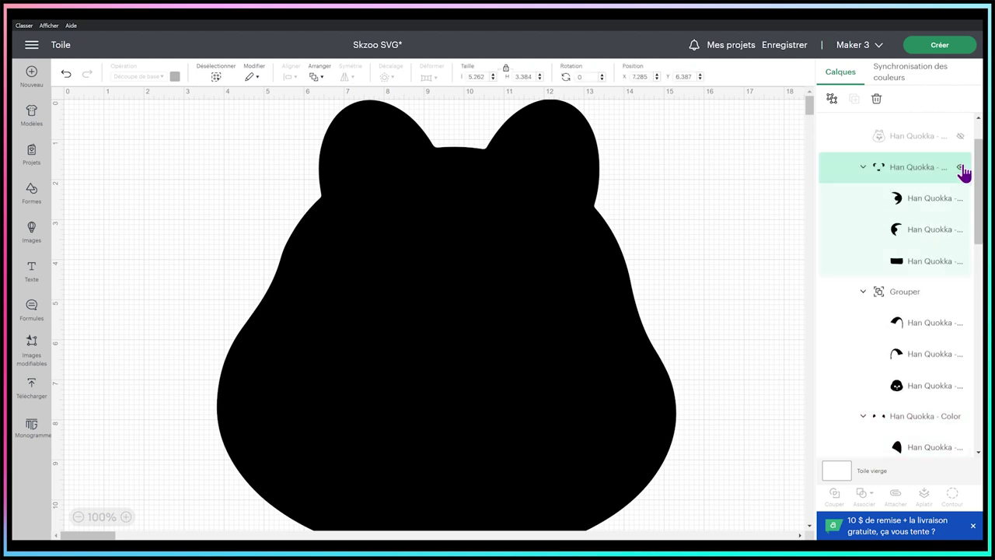
Detach the outer attachment that holds the whole Han Quokka group together
left_click(904, 172)
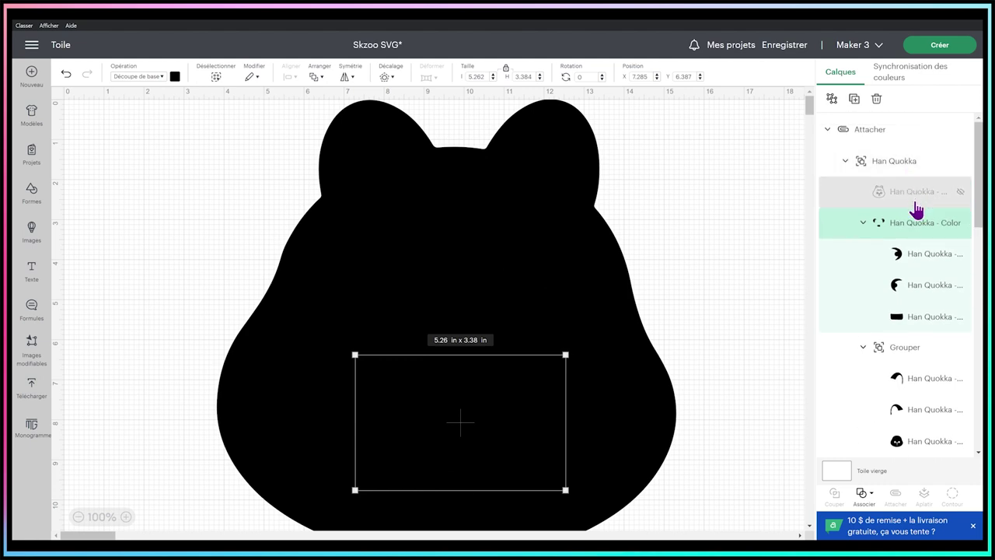
left_click(864, 131)
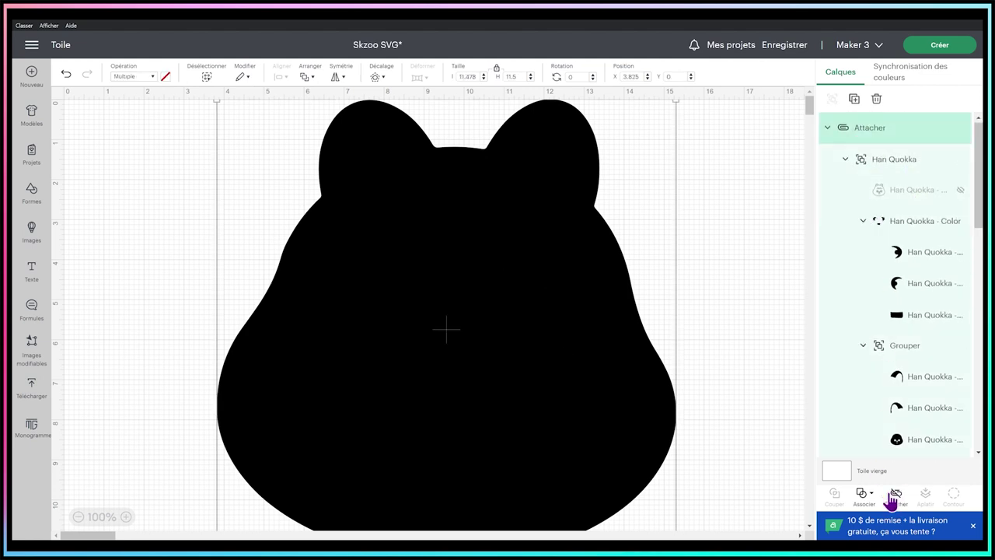
left_click(895, 496)
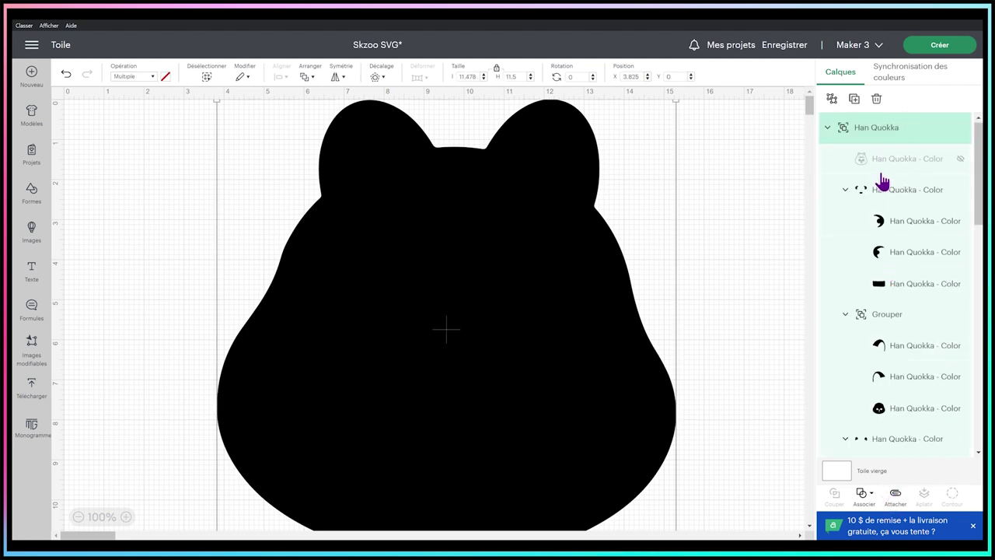
Undo the edits back to before the whole Han Quokka group was attached, keeping the score outline attached to its base
key("ctrl+z")
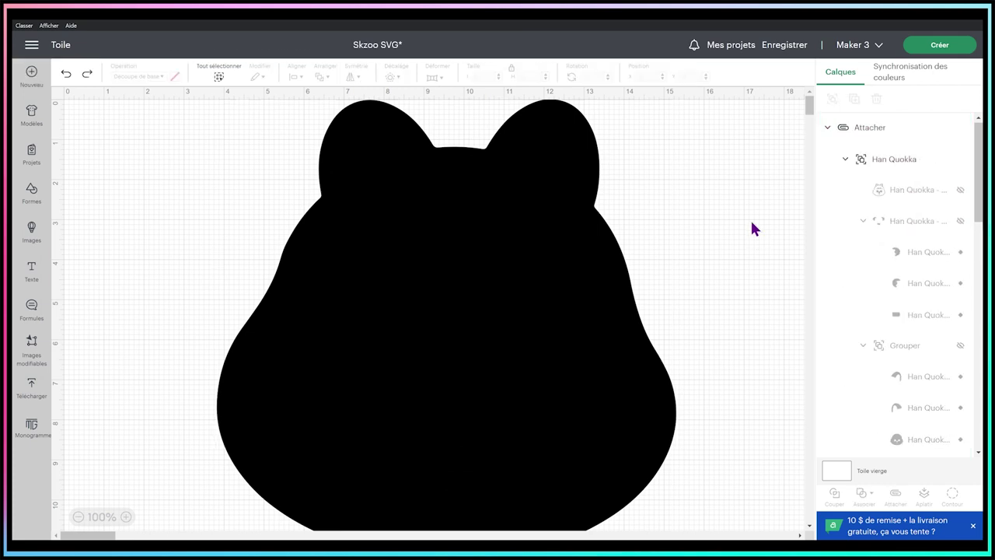
key("ctrl+z")
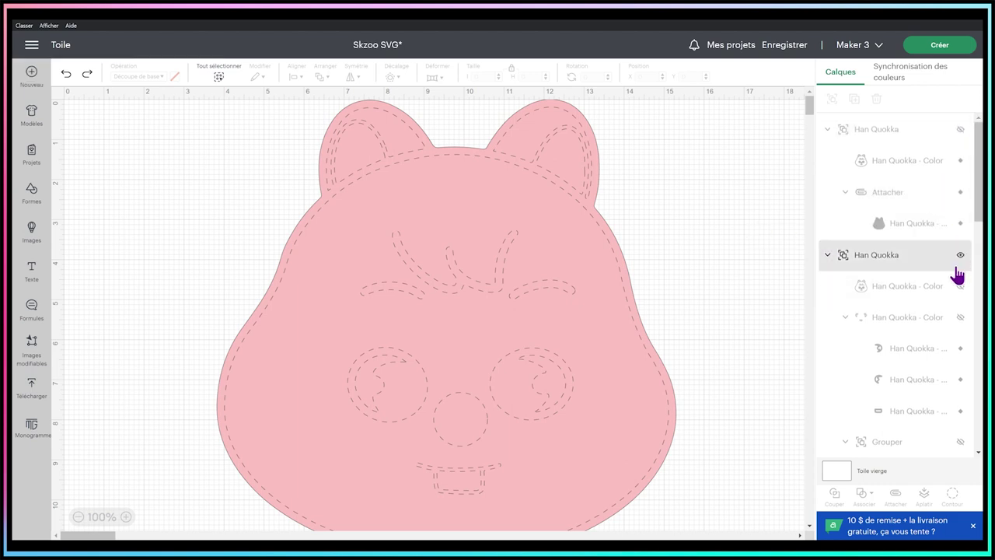
Show the hidden eye-and-tooth pieces, the face and ear group, and the inner ear pieces of the Han Quokka
left_click(961, 317)
scroll(960, 319, "down", 3)
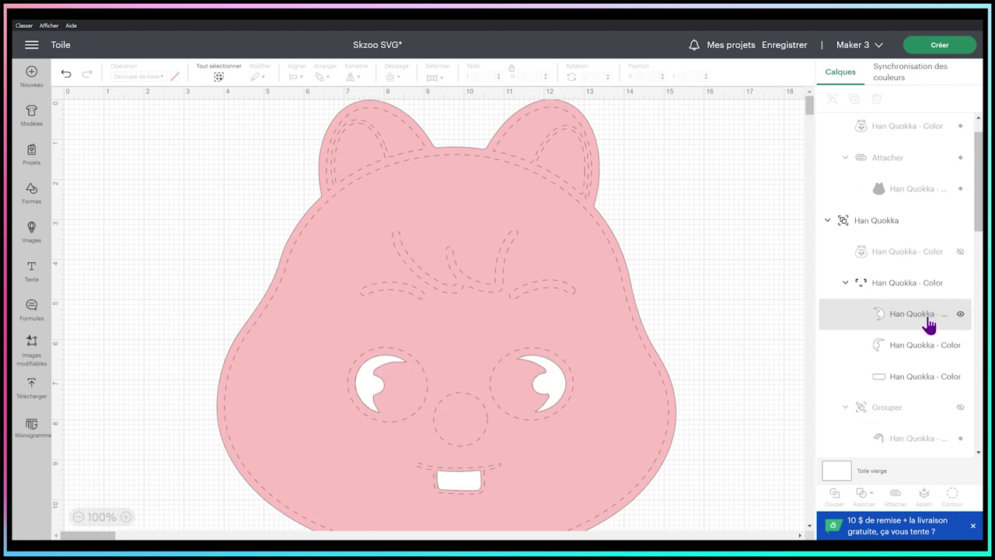
left_click(959, 207)
scroll(964, 314, "down", 2)
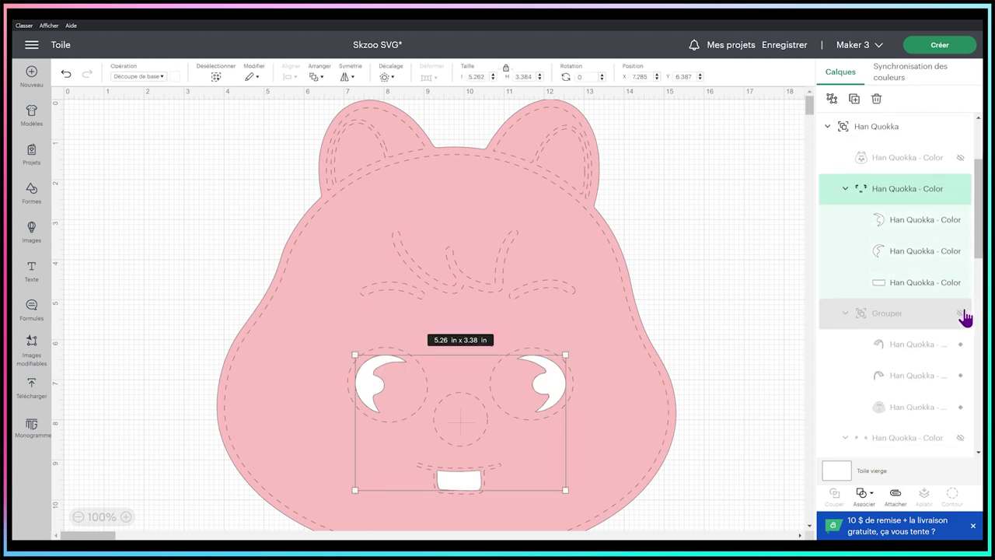
left_click(961, 277)
scroll(956, 306, "down", 3)
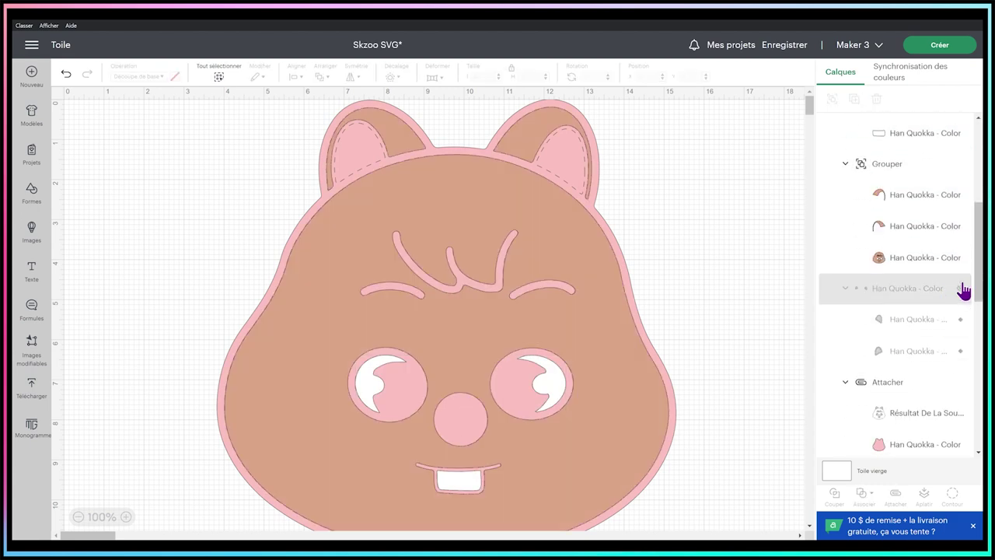
left_click(958, 287)
scroll(956, 327, "down", 3)
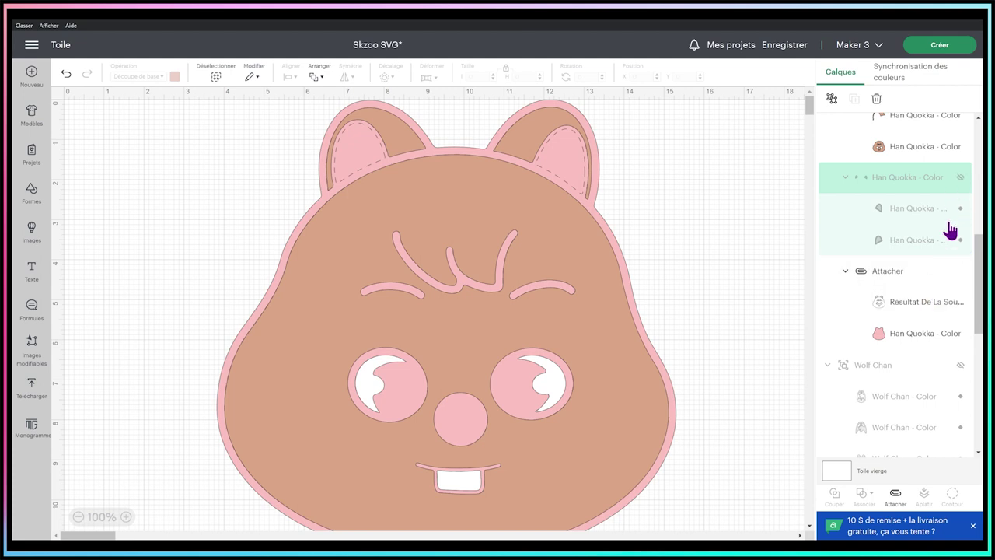
left_click(961, 178)
Recolour the pink Han Quokka base layer attached to the weld result to black
left_click(906, 342)
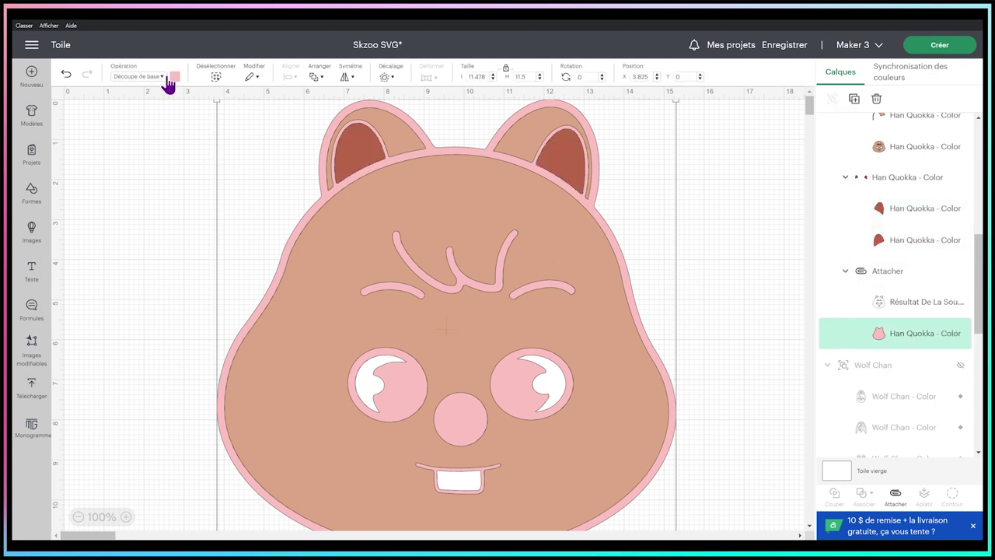
left_click(175, 77)
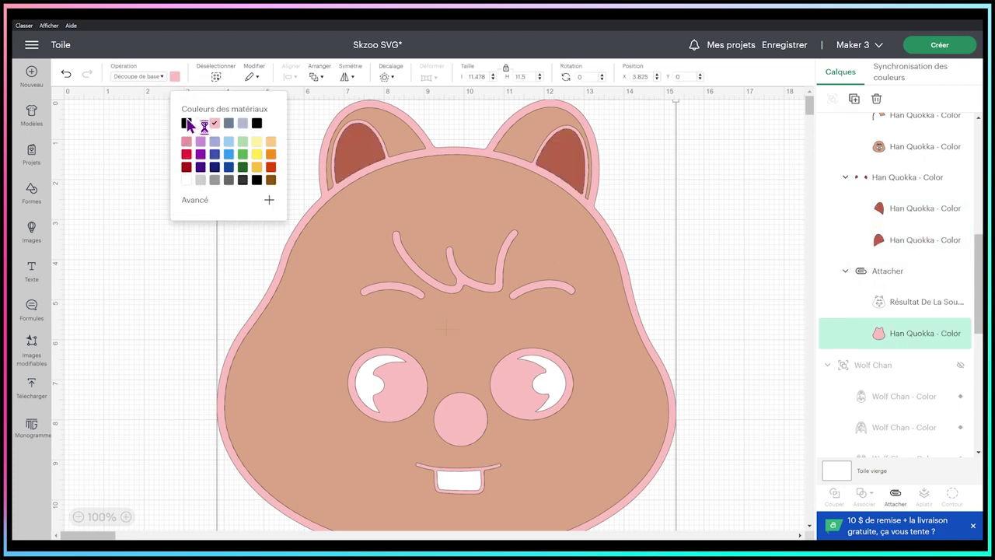
left_click(187, 123)
left_click(187, 125)
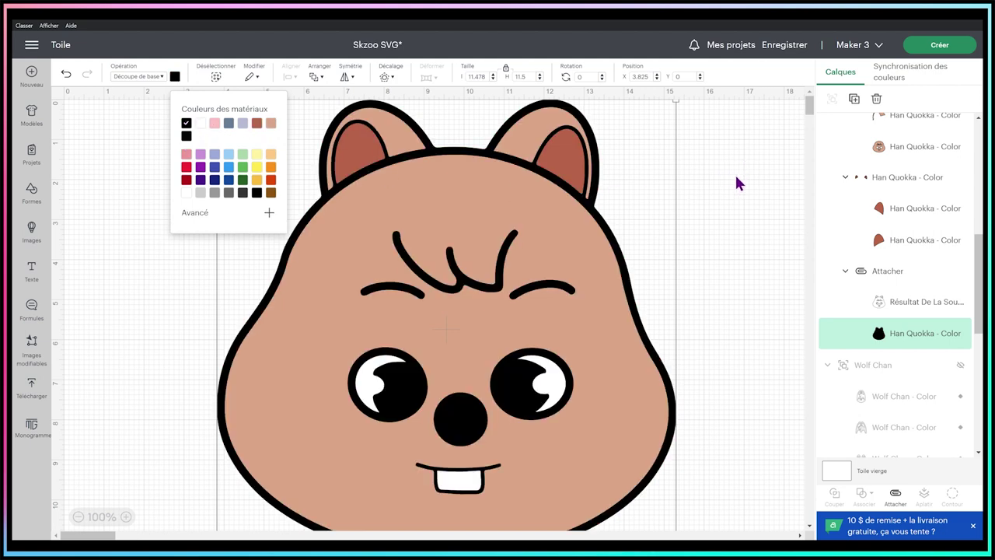
left_click(739, 184)
scroll(746, 218, "down", 2)
scroll(727, 233, "up", 2)
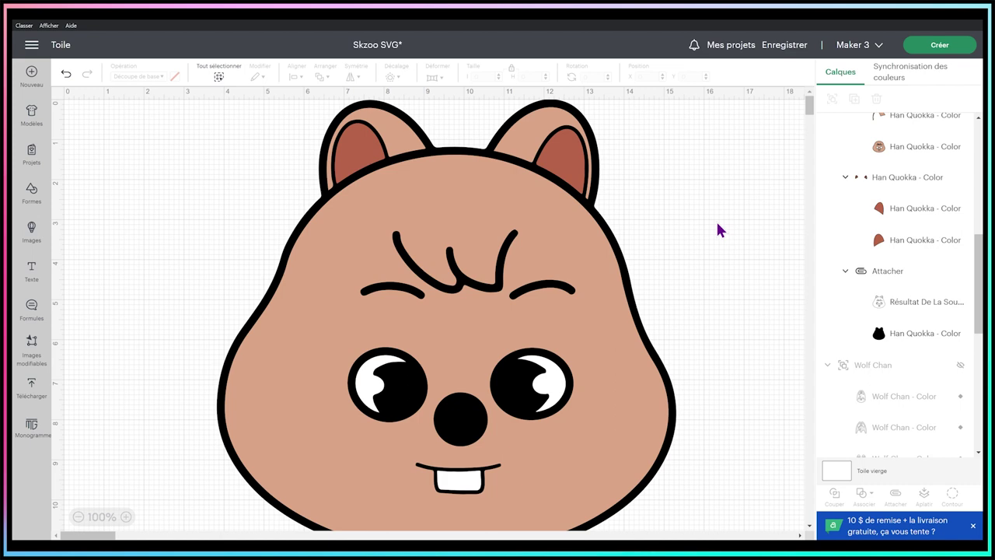
Open the project's mat preview and check the black score-and-cut mat and the tan face mat
left_click(942, 47)
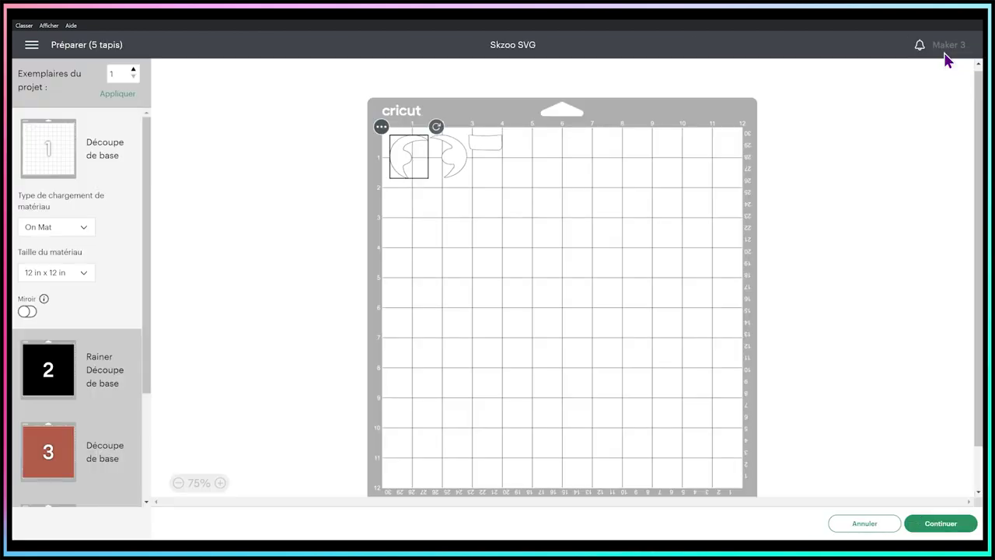
scroll(115, 326, "down", 2)
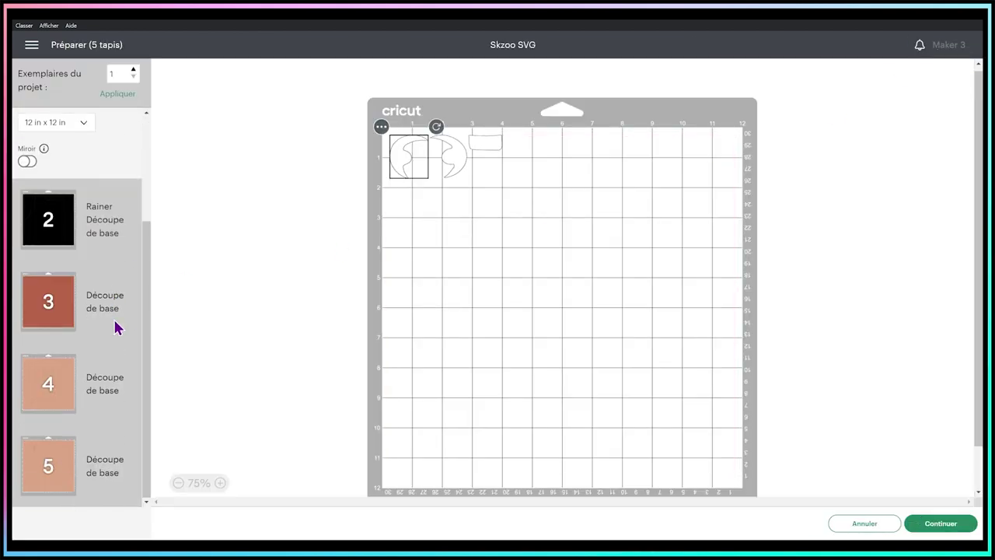
left_click(81, 242)
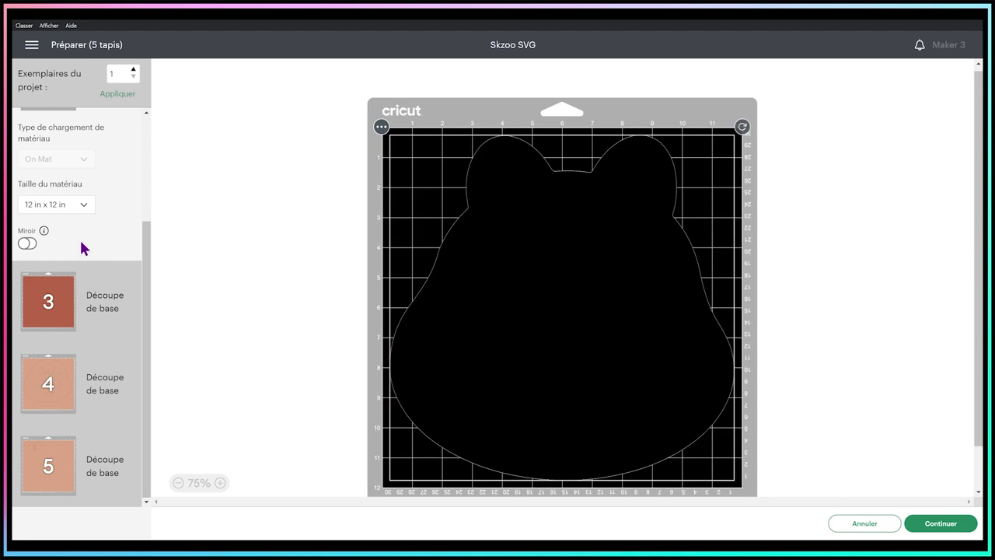
left_click(120, 372)
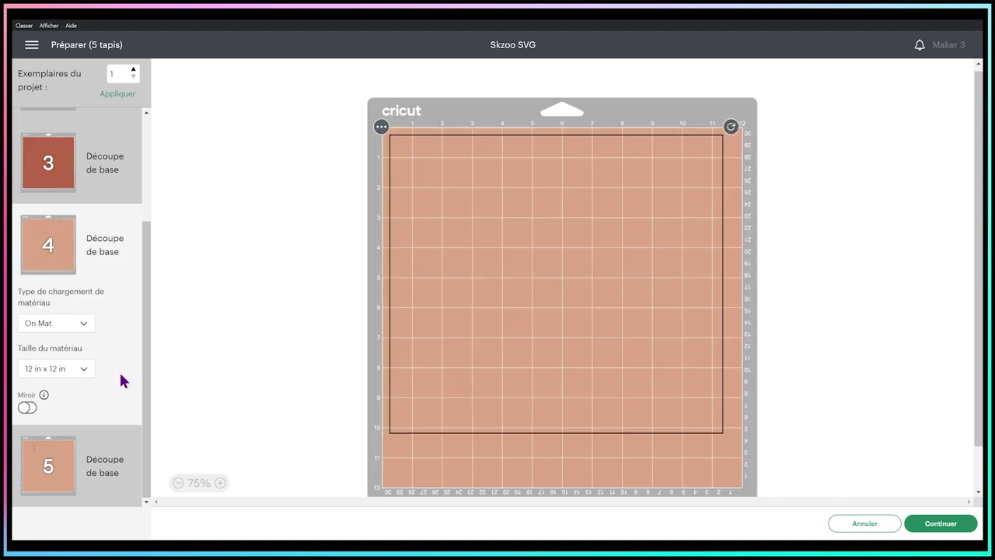
Move the first tan ear piece from mat 5 to mat 4 and place it in the mat's lower-left corner below the face
left_click(84, 469)
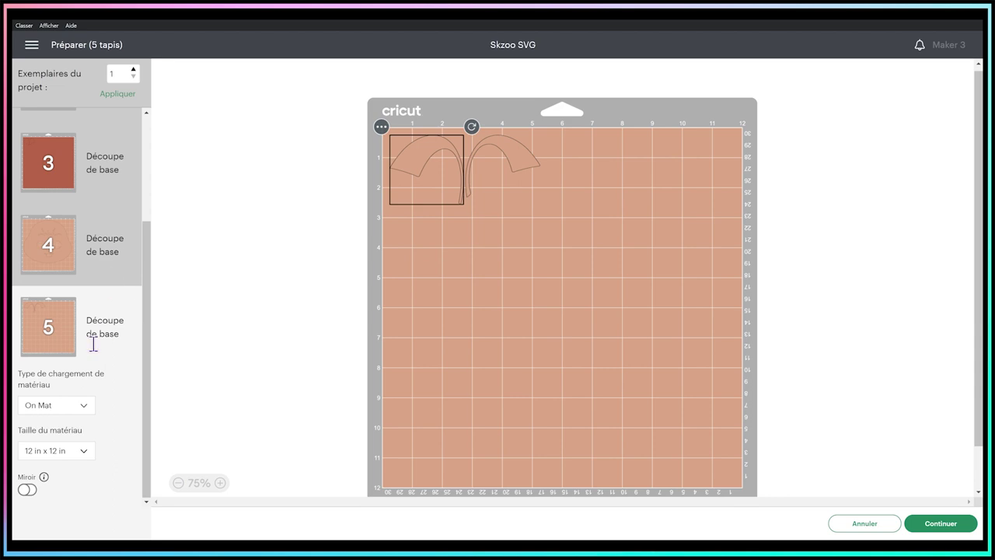
left_click(381, 127)
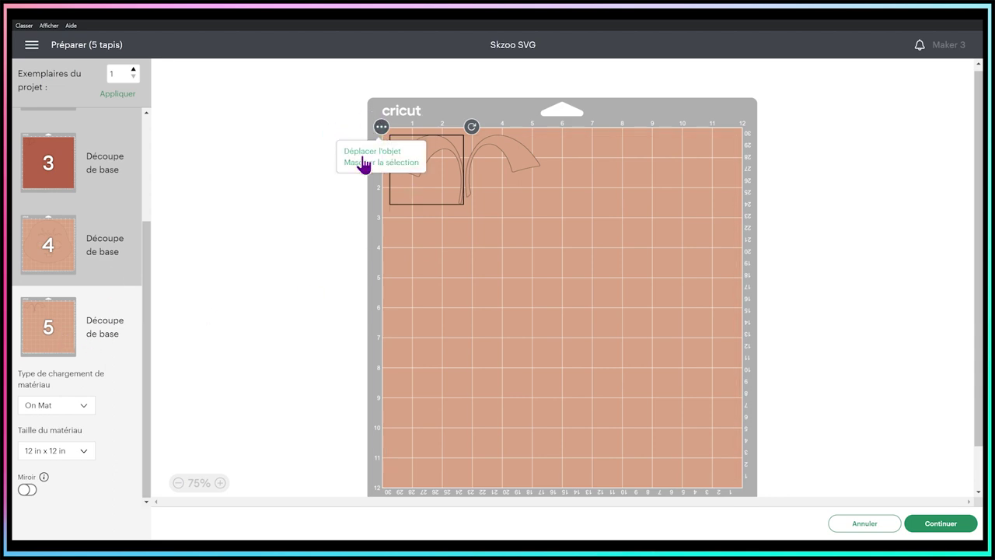
left_click(361, 154)
left_click(566, 160)
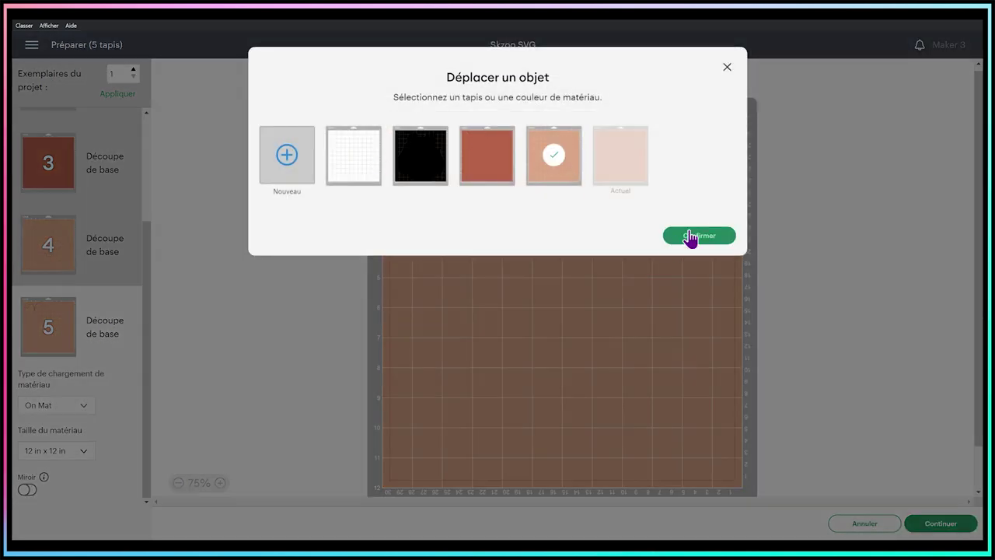
left_click(692, 240)
left_click_drag(416, 156, 418, 438)
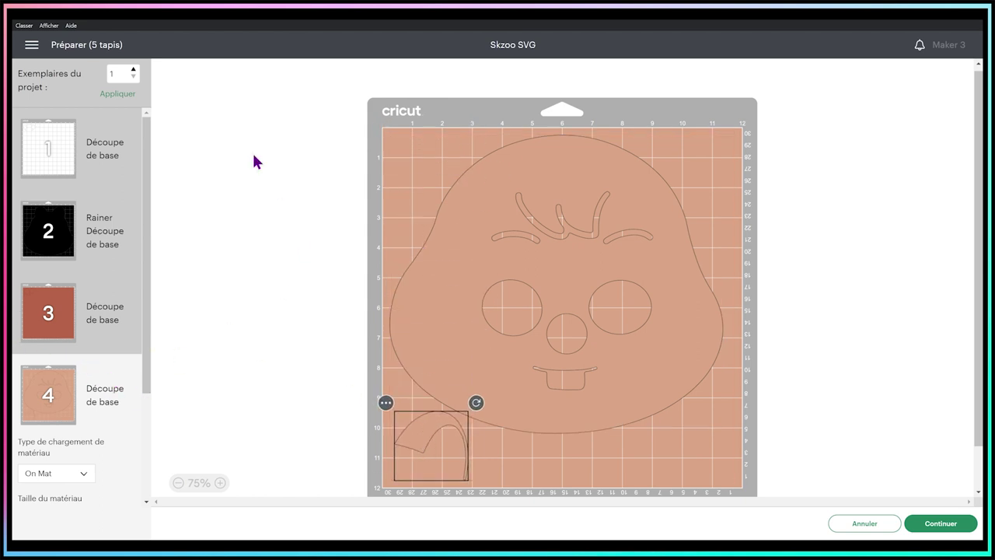
Move the remaining tan ear piece from mat 5 to mat 4 and place it in the mat's lower-right corner below the face
scroll(100, 430, "down", 2)
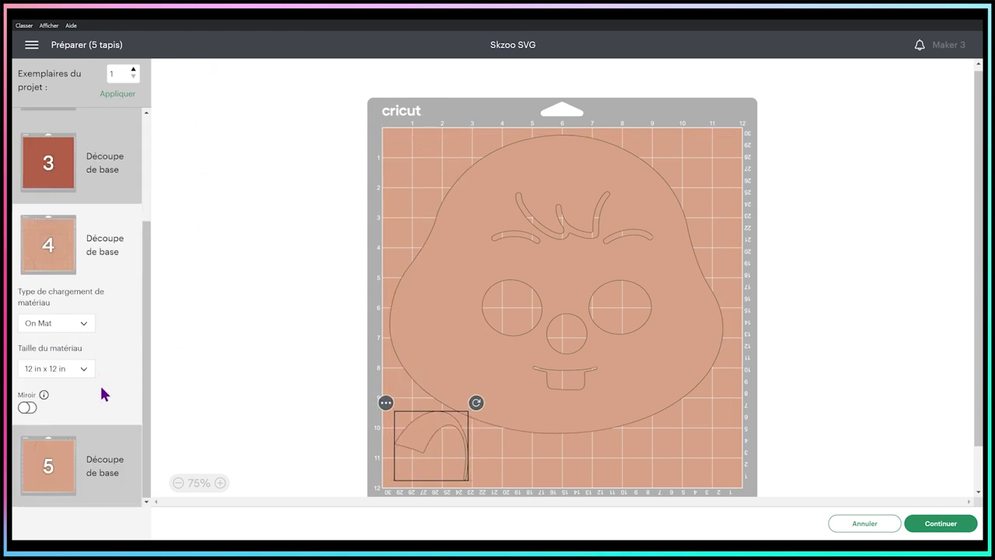
left_click(80, 455)
left_click(457, 126)
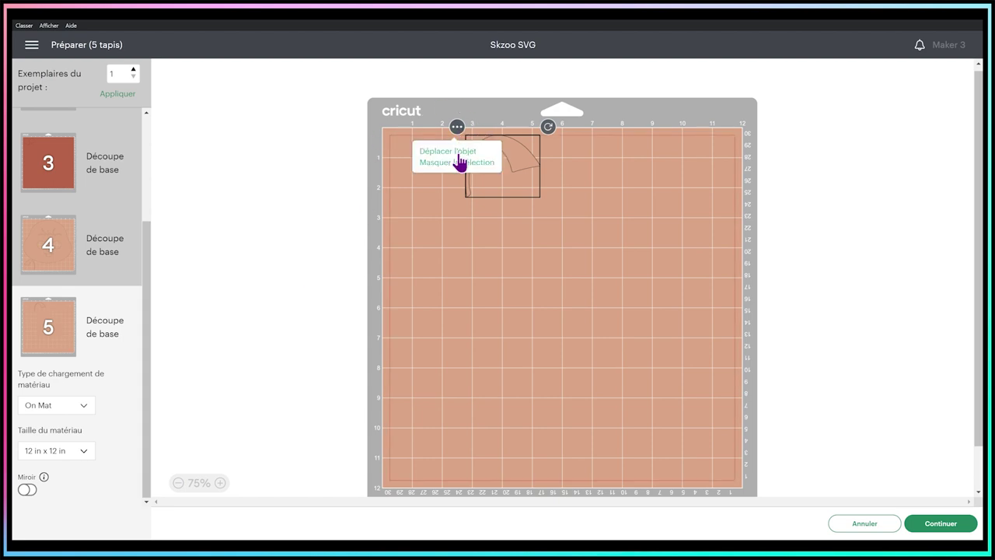
left_click(460, 152)
left_click(560, 155)
left_click(718, 235)
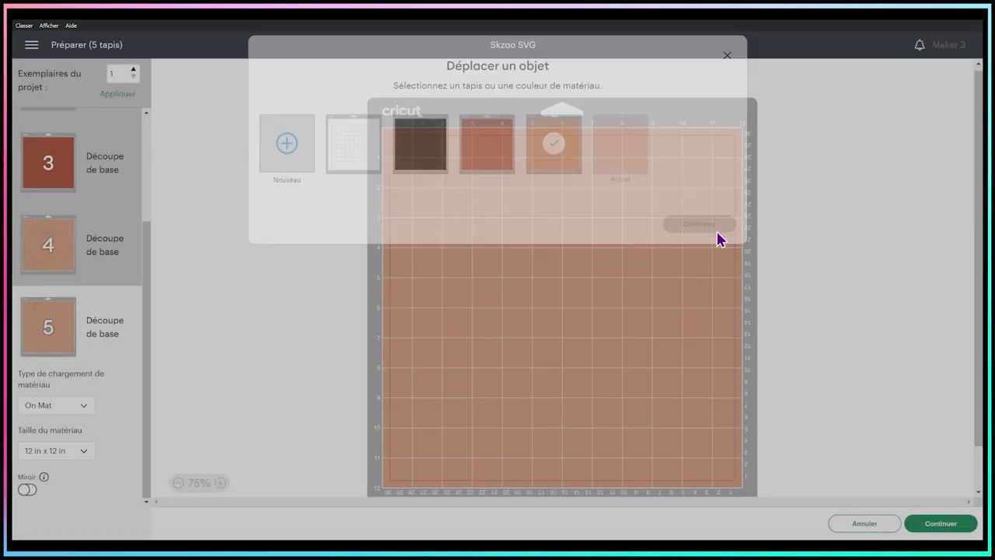
left_click_drag(516, 152, 803, 477)
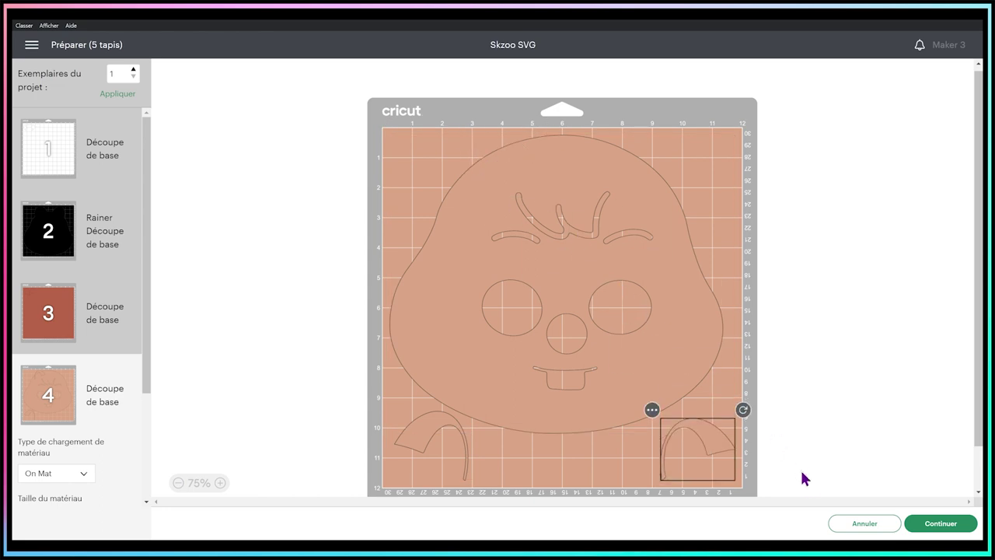
left_click(695, 158)
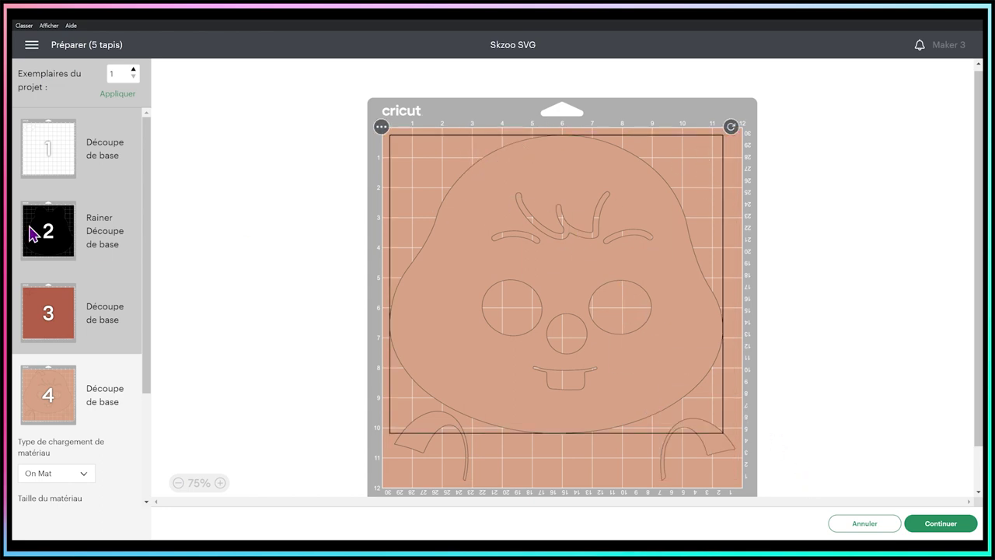
Review the inner-ear mat, the white eye-and-tooth mat and the black score-and-cut mat
left_click(103, 322)
left_click(95, 213)
left_click(110, 156)
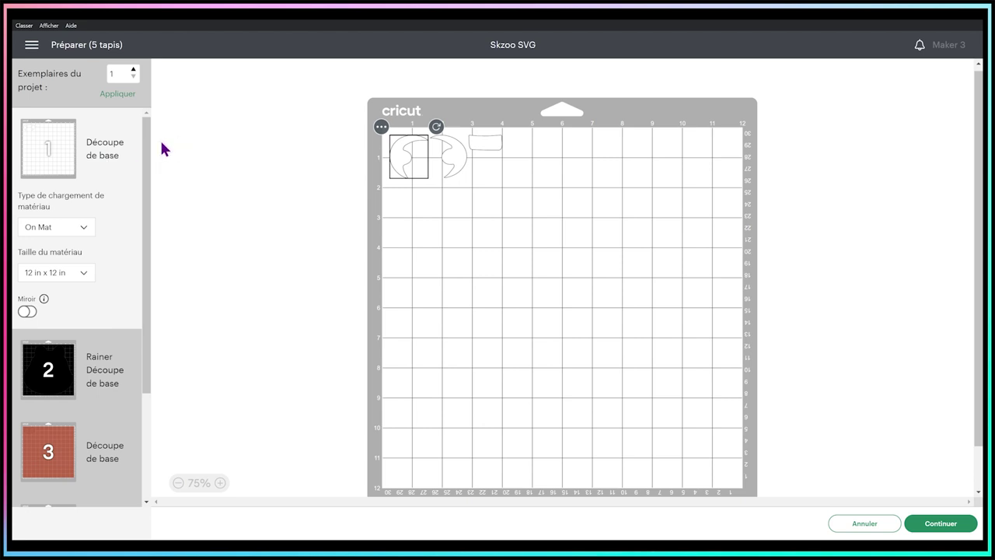
left_click(103, 354)
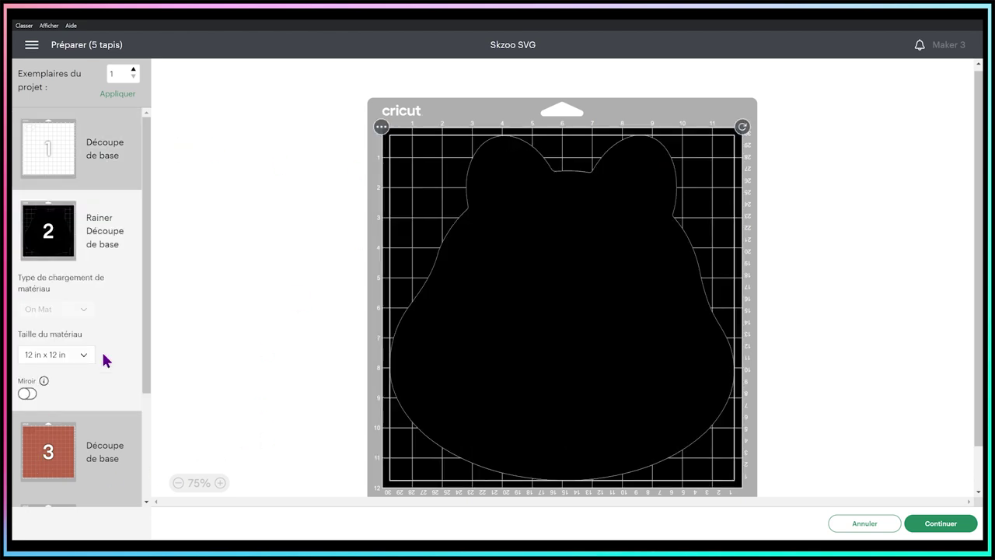